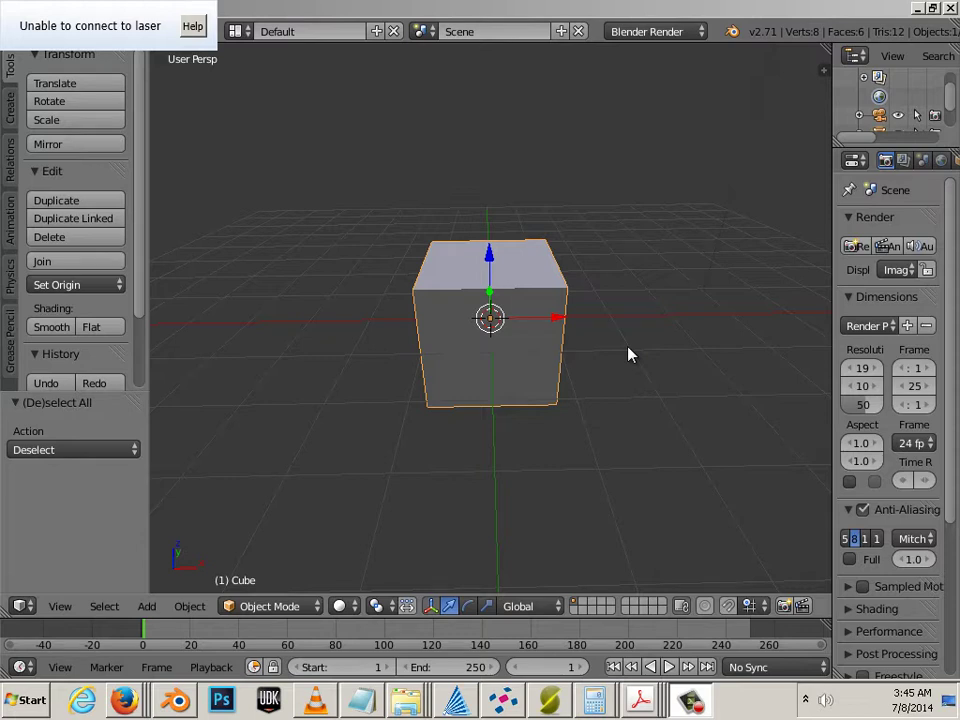
Switch the view to orthographic, select the cube and orbit to an angled view.
{"action": "key", "text": "a"}
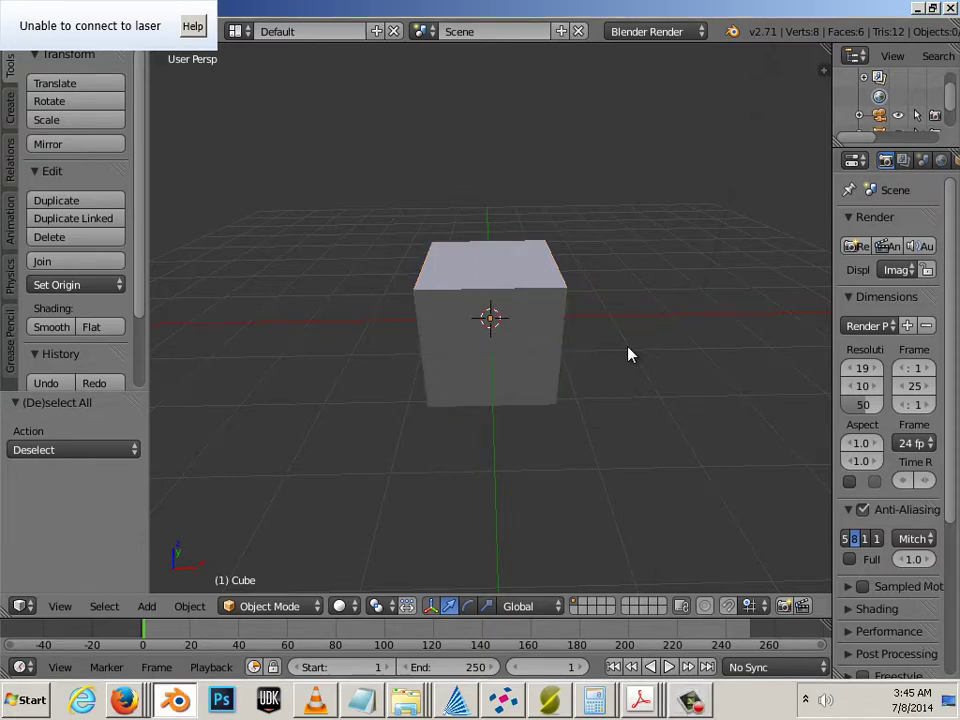
{"action": "key", "text": "KP_5"}
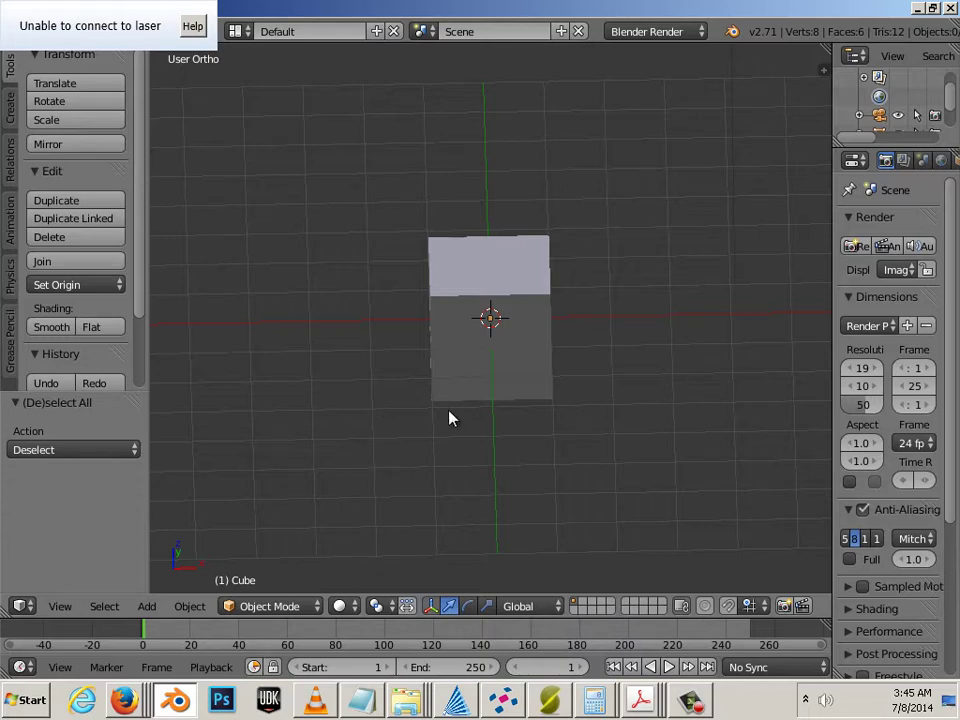
{"action": "key", "text": "a"}
{"action": "key", "text": "a"}
{"action": "right_click", "coordinate": [471, 285]}
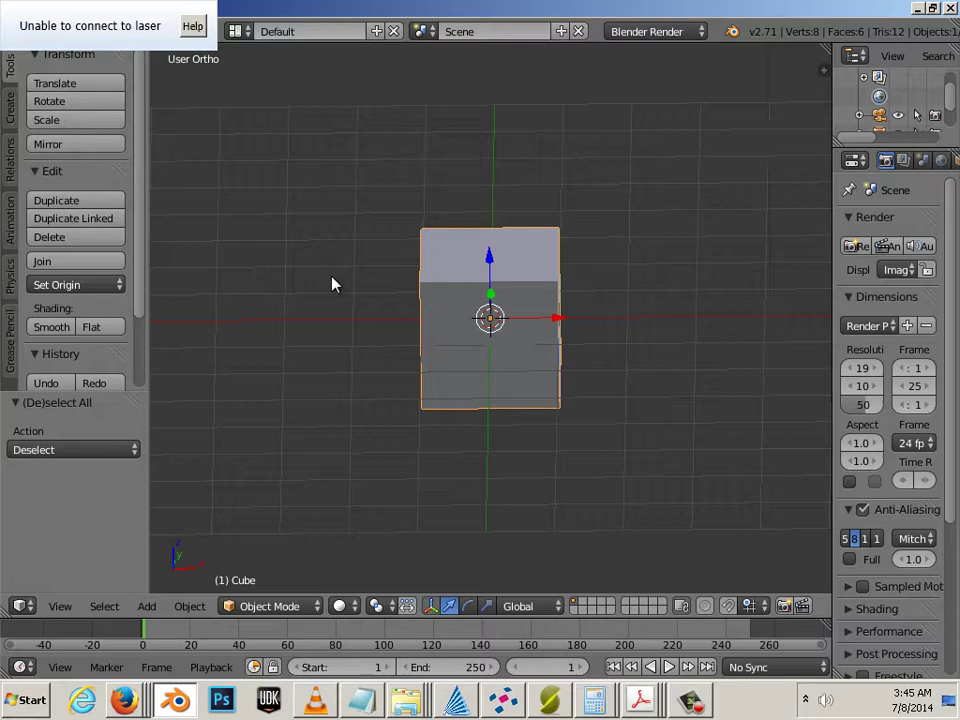
{"action": "middle_click_drag", "start_coordinate": [333, 285], "coordinate": [335, 314]}
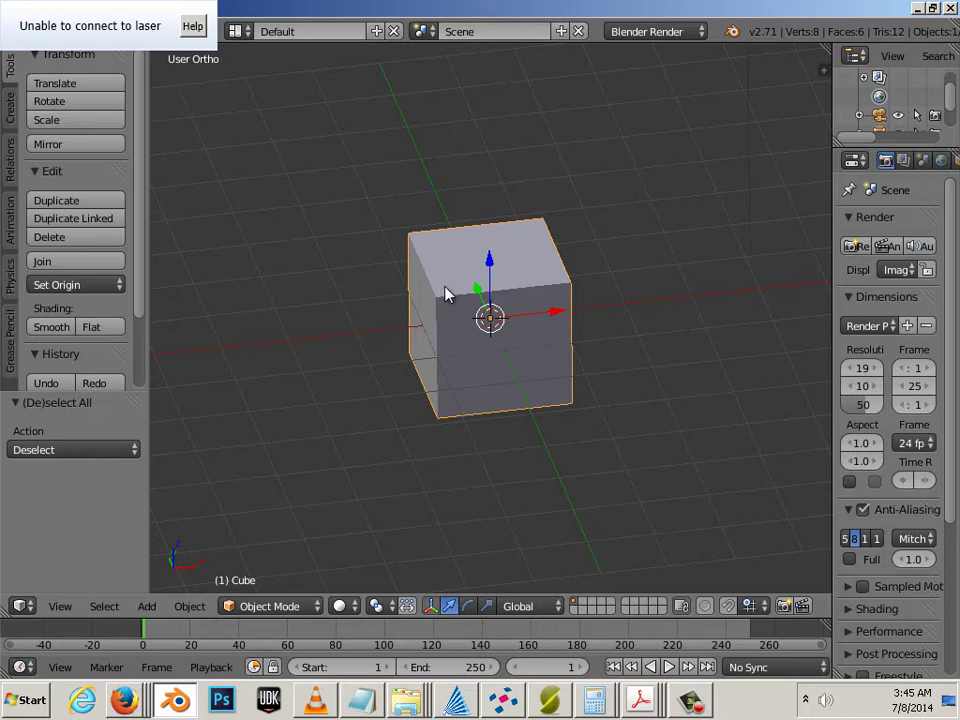
In Edit Mode, add loop cuts slid close to the cube's top and bottom edges.
{"action": "scroll", "coordinate": [446, 293], "scroll_direction": "up", "scroll_amount": 3}
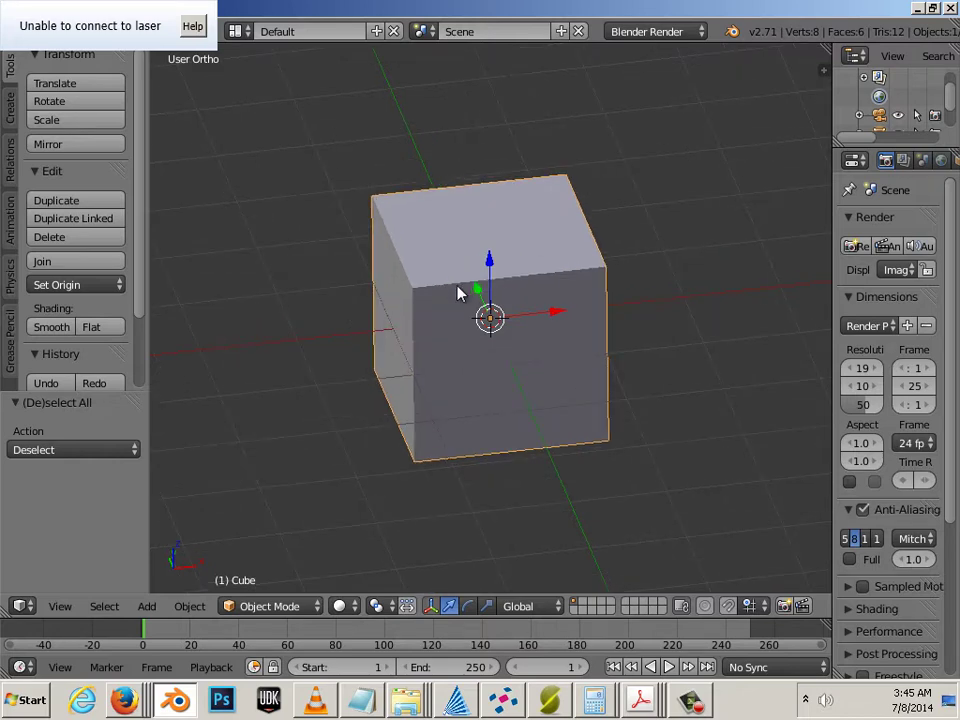
{"action": "key", "text": "Tab"}
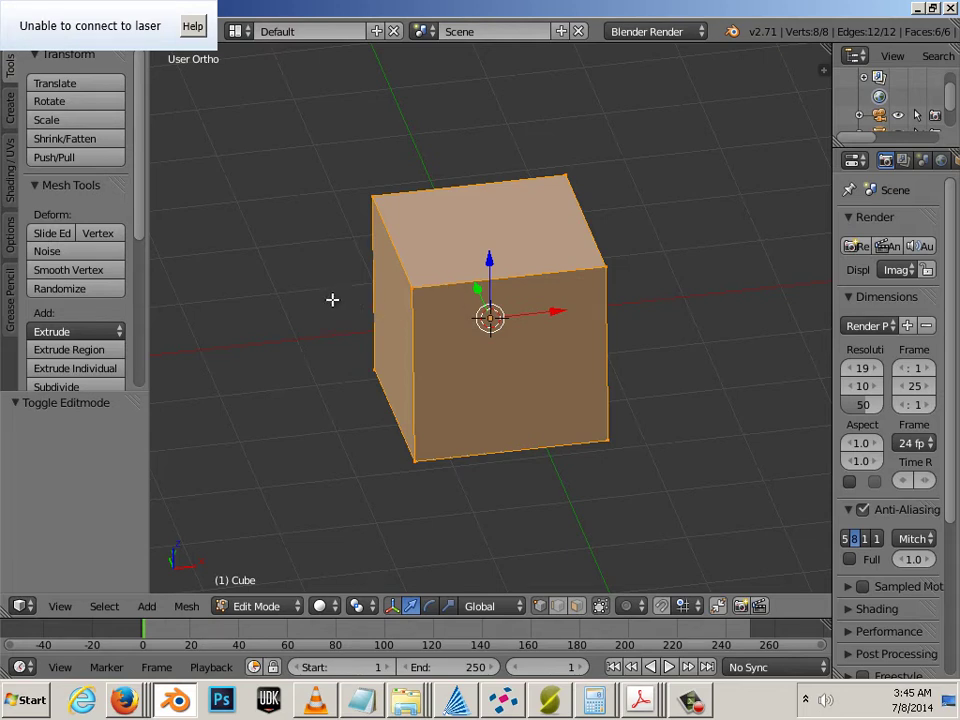
{"action": "key", "text": "a"}
{"action": "key", "text": "ctrl+r"}
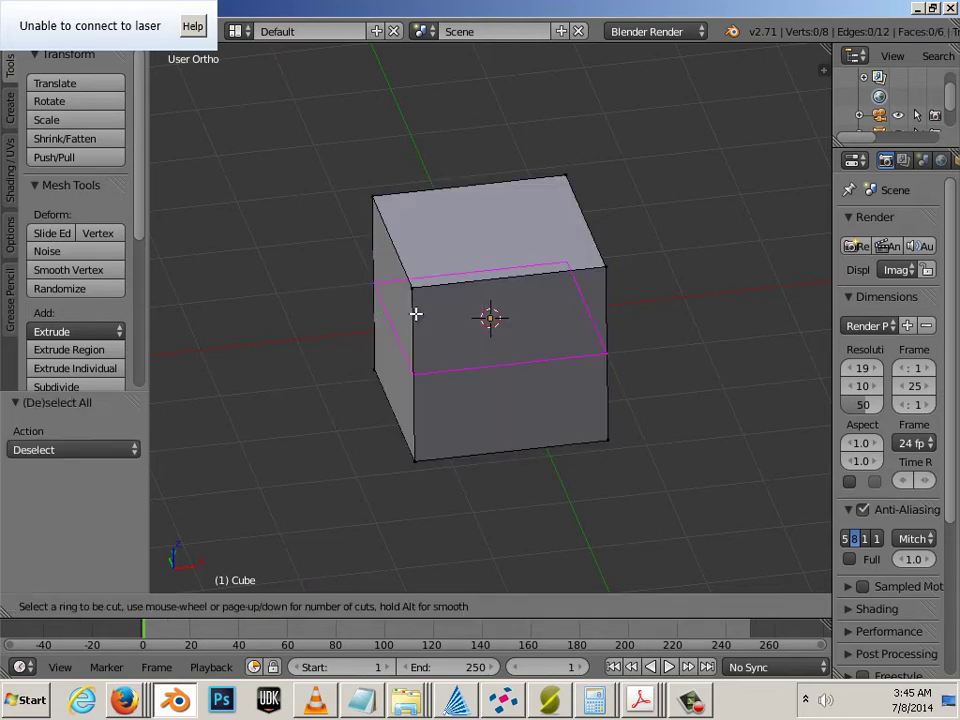
{"action": "left_click", "coordinate": [415, 313]}
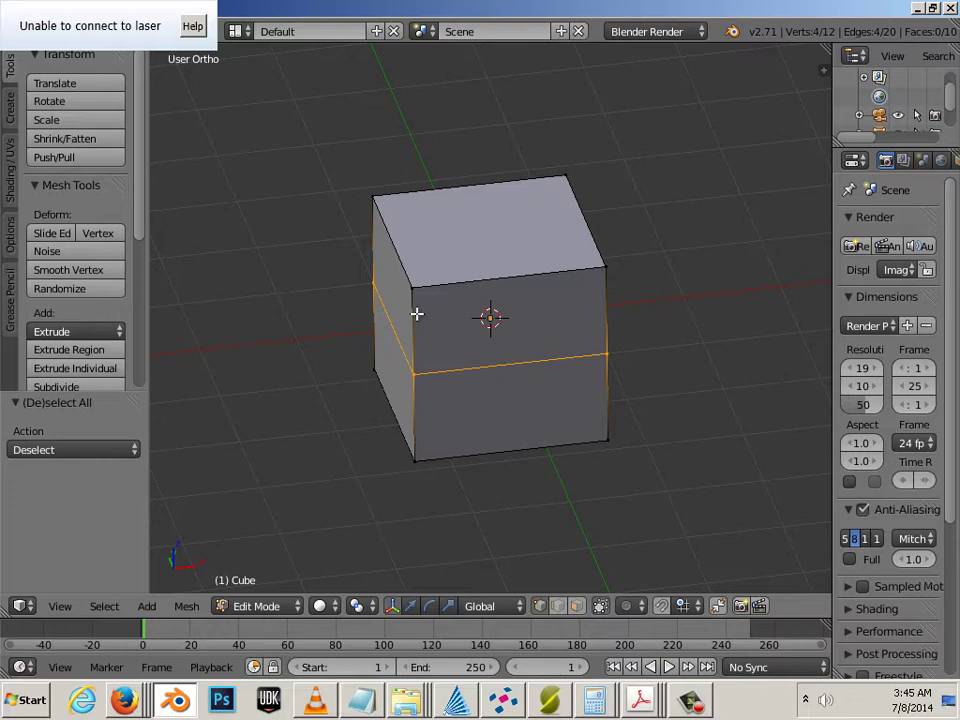
{"action": "left_click", "coordinate": [434, 236]}
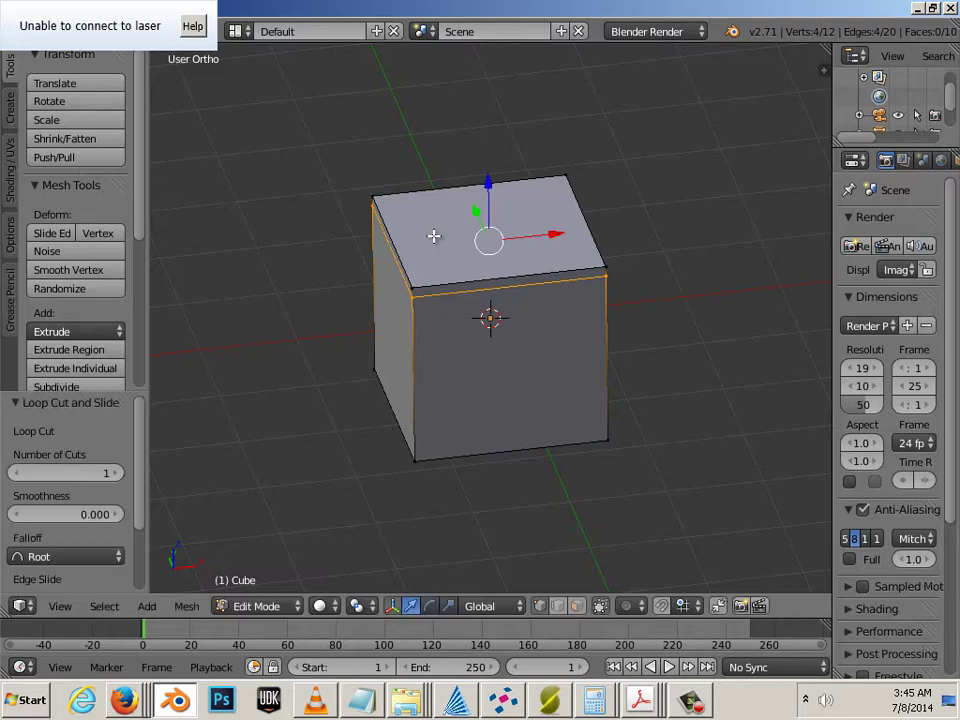
{"action": "key", "text": "ctrl+r"}
{"action": "left_click", "coordinate": [409, 386]}
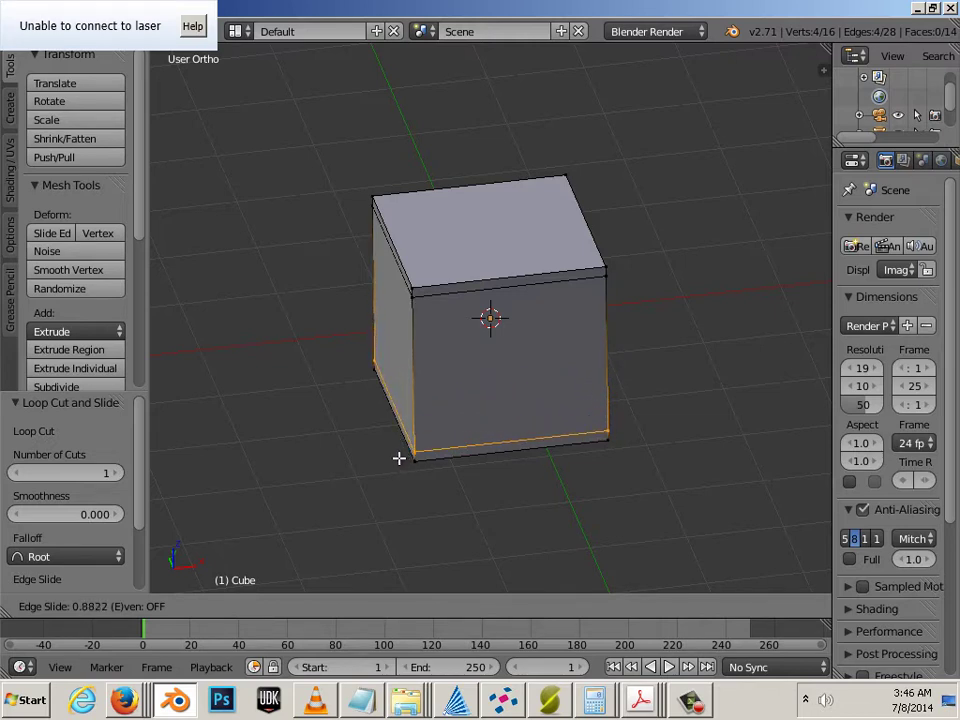
{"action": "left_click", "coordinate": [398, 458]}
{"action": "right_click", "coordinate": [403, 448]}
Add vertical loop cuts close to the cube's left and right edges.
{"action": "middle_click_drag", "start_coordinate": [495, 484], "coordinate": [466, 425]}
{"action": "key", "text": "ctrl+r"}
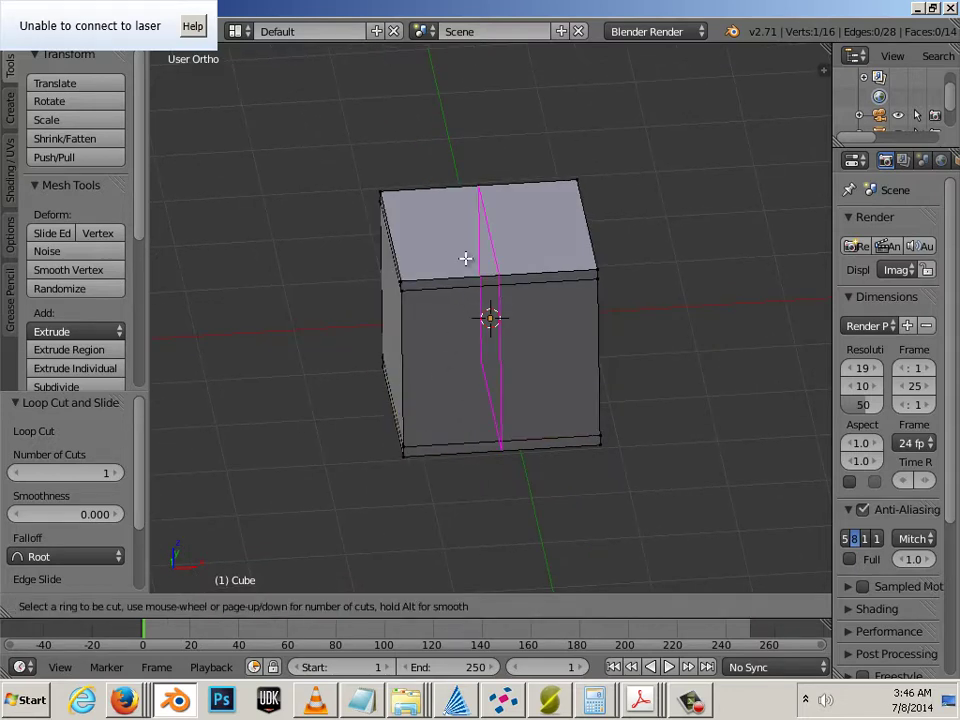
{"action": "left_click", "coordinate": [463, 259]}
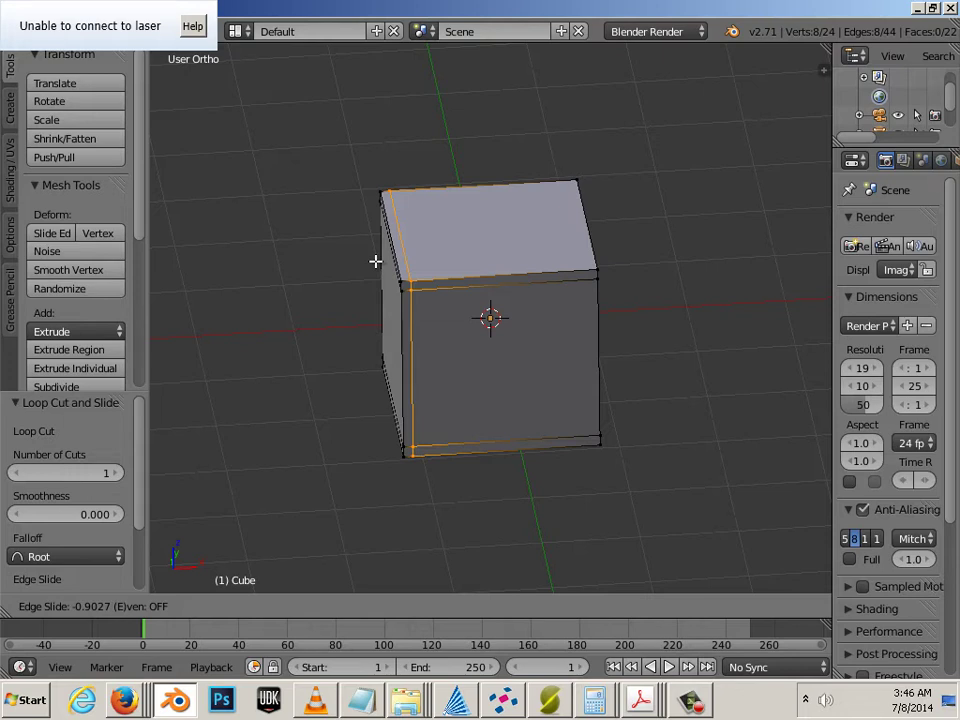
{"action": "left_click", "coordinate": [375, 261]}
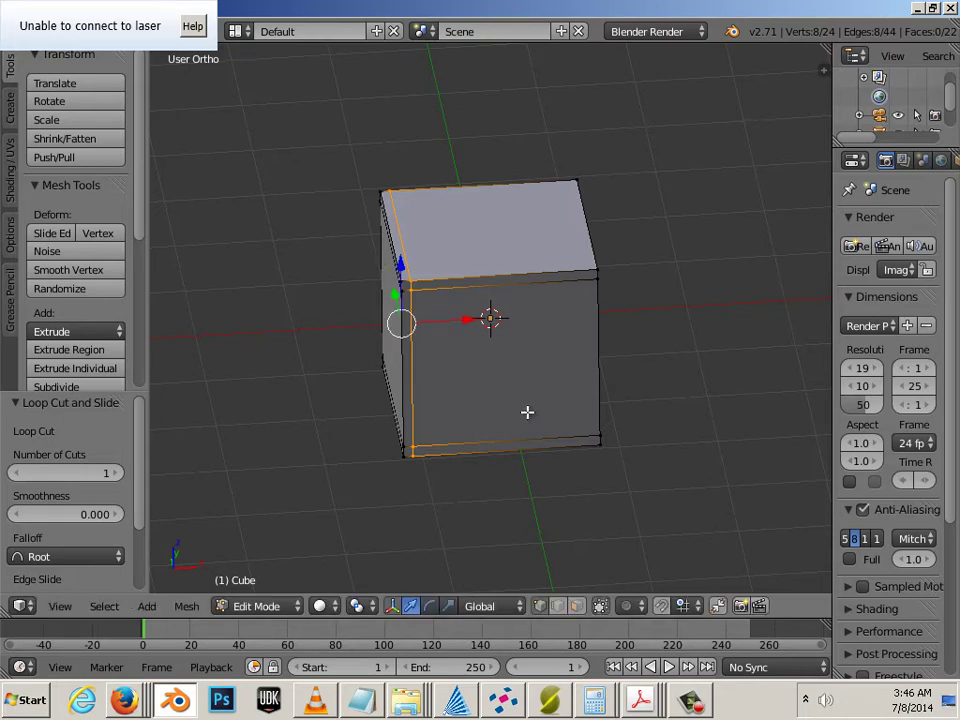
{"action": "key", "text": "ctrl+r"}
{"action": "left_click", "coordinate": [574, 268]}
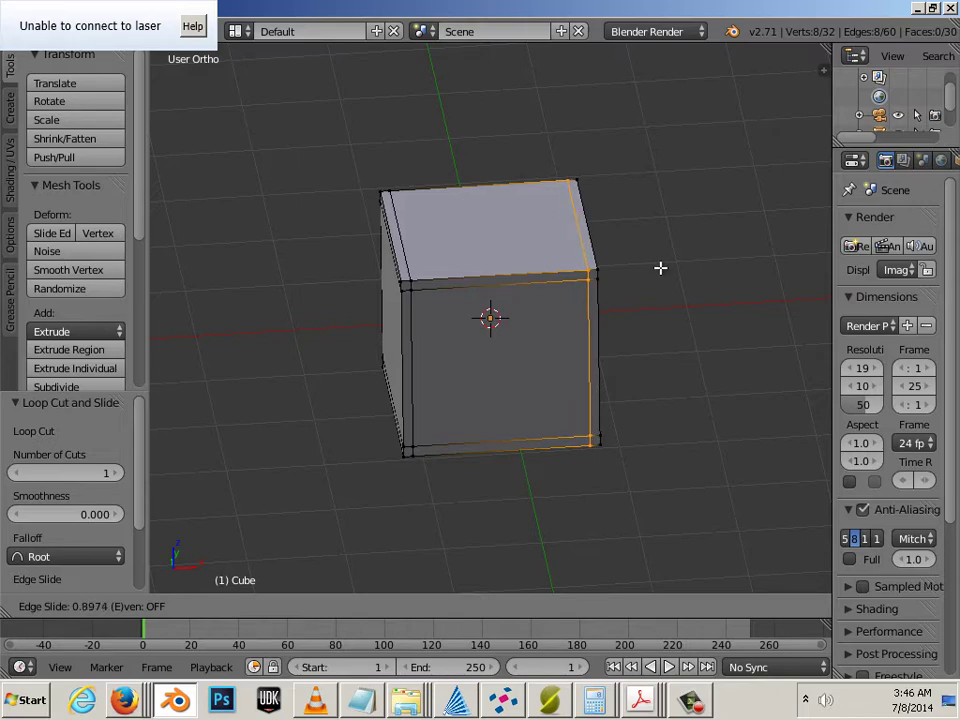
{"action": "left_click", "coordinate": [660, 268]}
Add loop cuts close to the cube's front and back edges across the top face.
{"action": "middle_click_drag", "start_coordinate": [418, 420], "coordinate": [497, 351]}
{"action": "key", "text": "ctrl+r"}
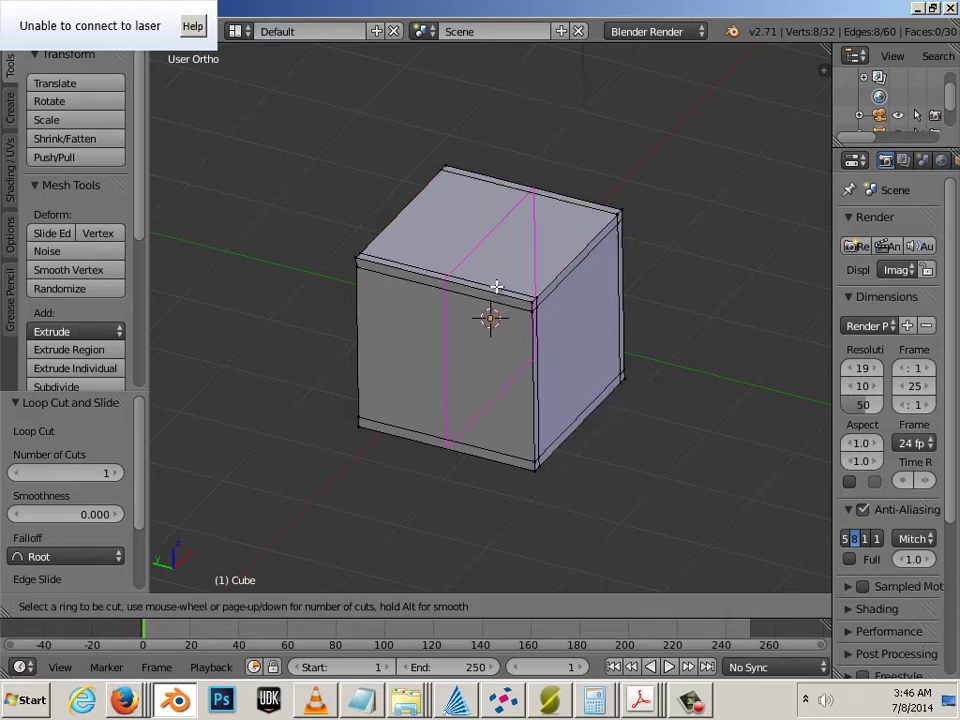
{"action": "left_click", "coordinate": [495, 285]}
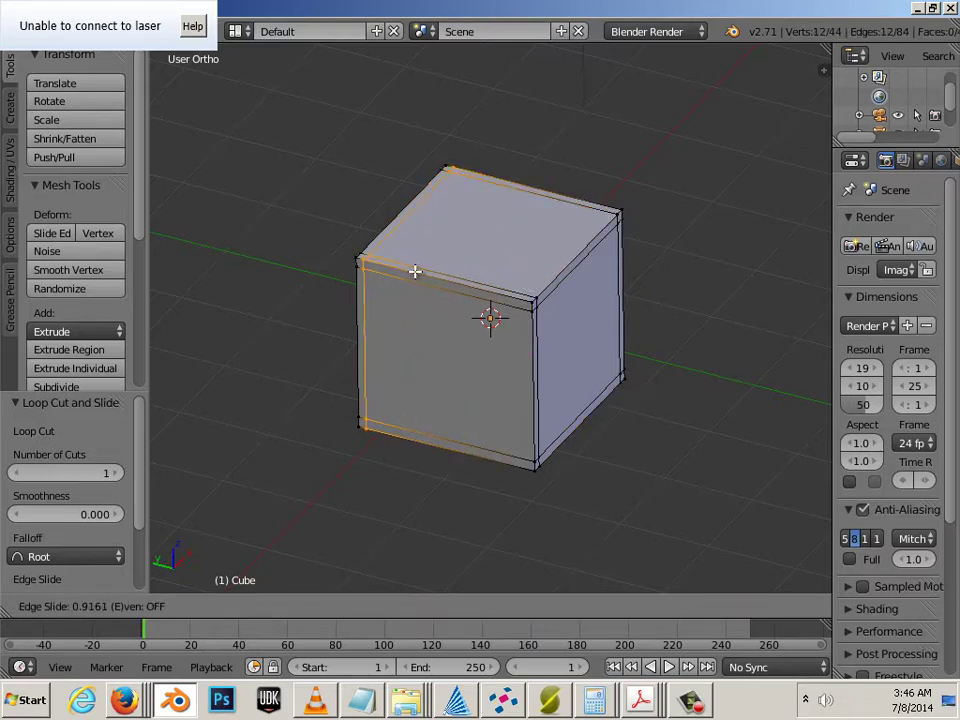
{"action": "left_click", "coordinate": [414, 271]}
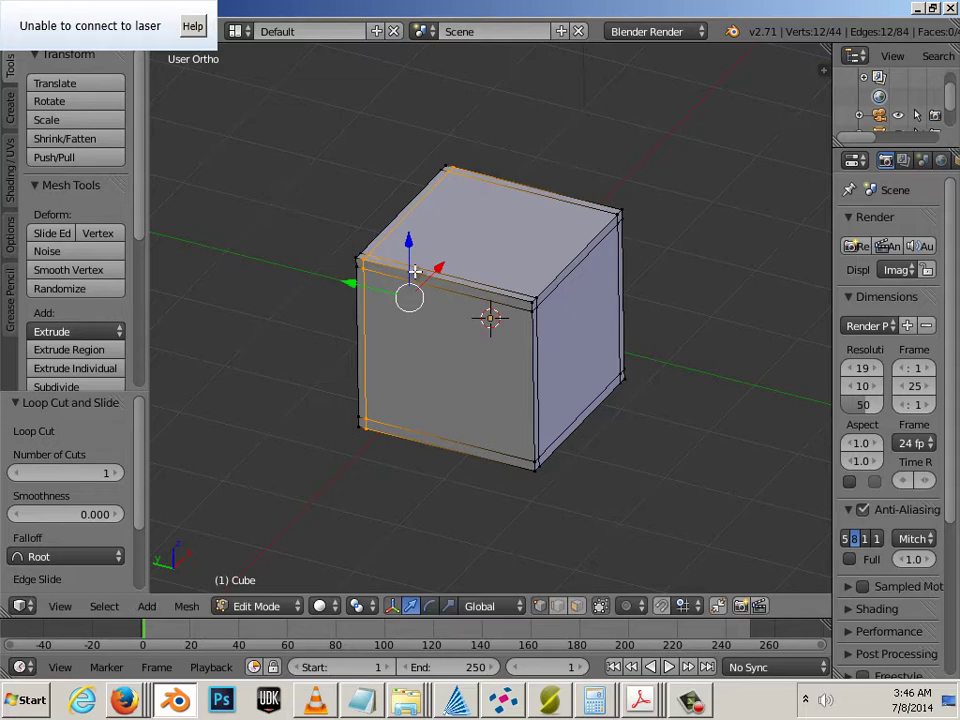
{"action": "key", "text": "ctrl+r"}
{"action": "left_click", "coordinate": [422, 272]}
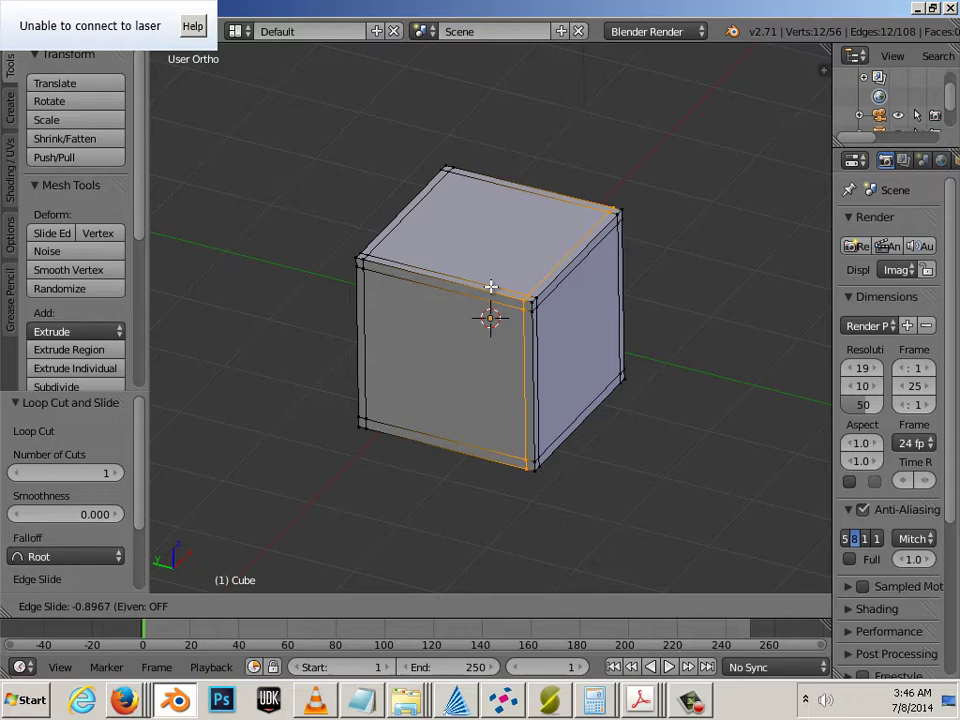
{"action": "left_click", "coordinate": [490, 287]}
{"action": "middle_click_drag", "start_coordinate": [656, 483], "coordinate": [480, 472]}
{"action": "middle_click_drag", "start_coordinate": [381, 476], "coordinate": [390, 465]}
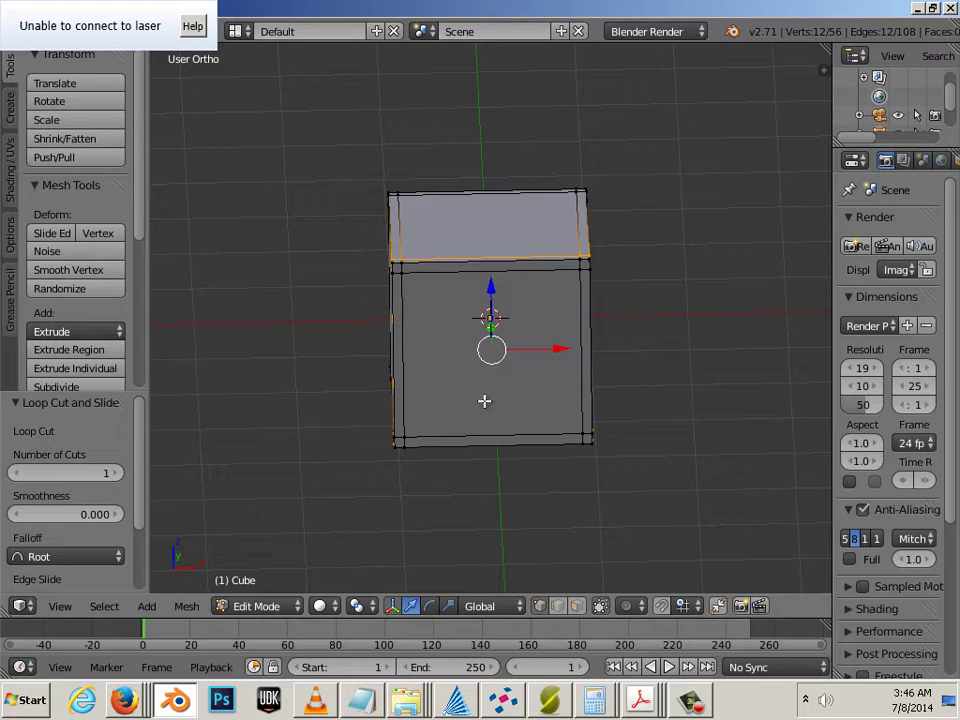
Add centred vertical and horizontal middle loops, giving 82 vertices, then return to Object Mode.
{"action": "key", "text": "ctrl+r"}
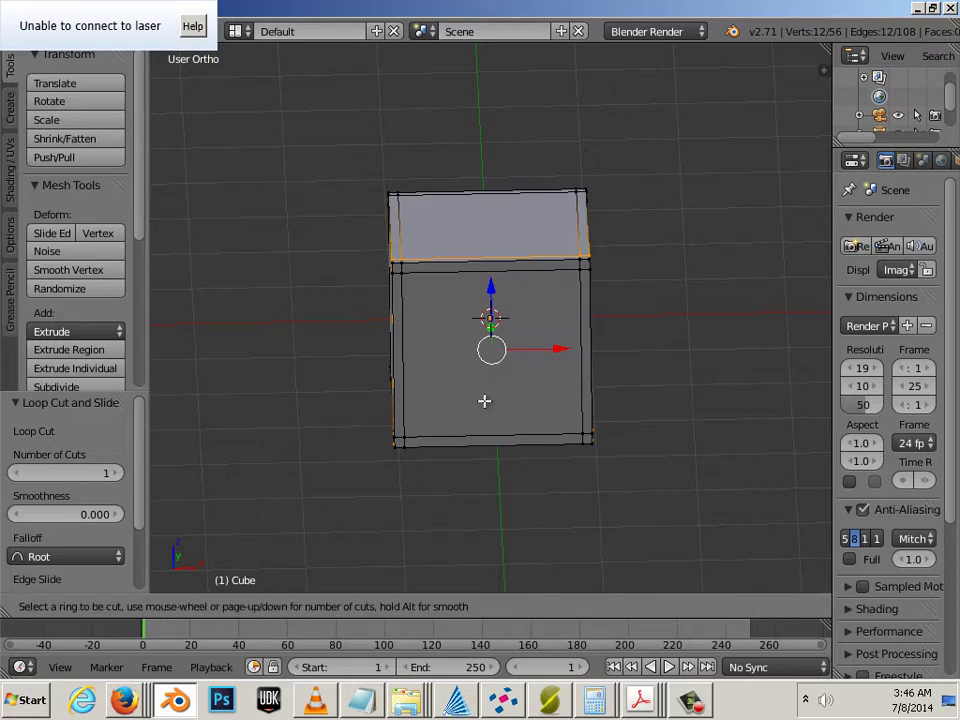
{"action": "left_click", "coordinate": [496, 269]}
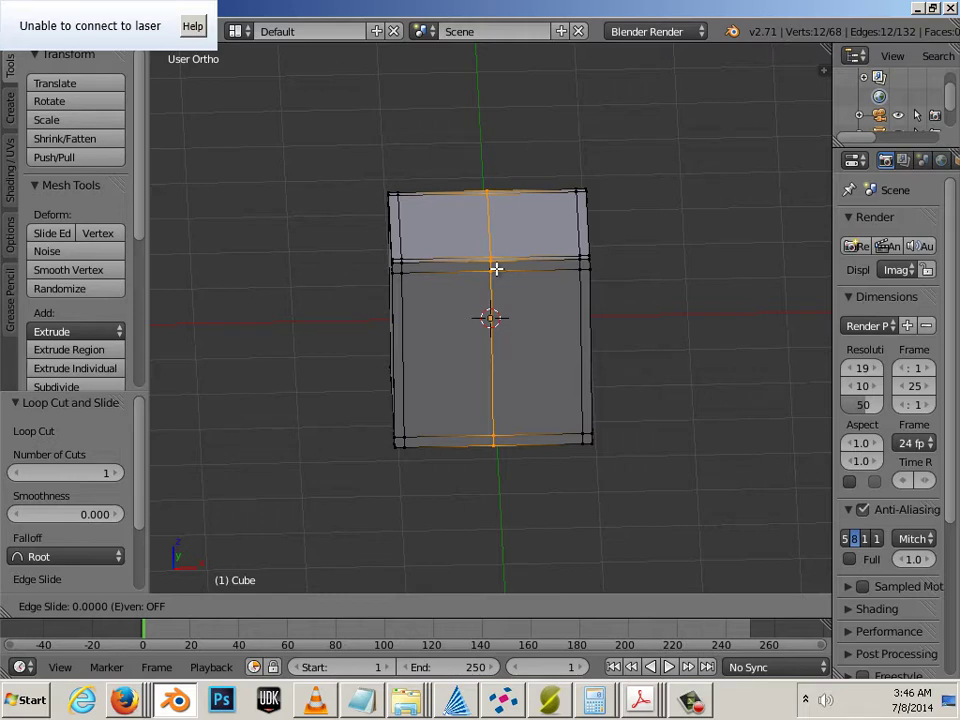
{"action": "left_click", "coordinate": [496, 269]}
{"action": "right_click", "coordinate": [493, 269]}
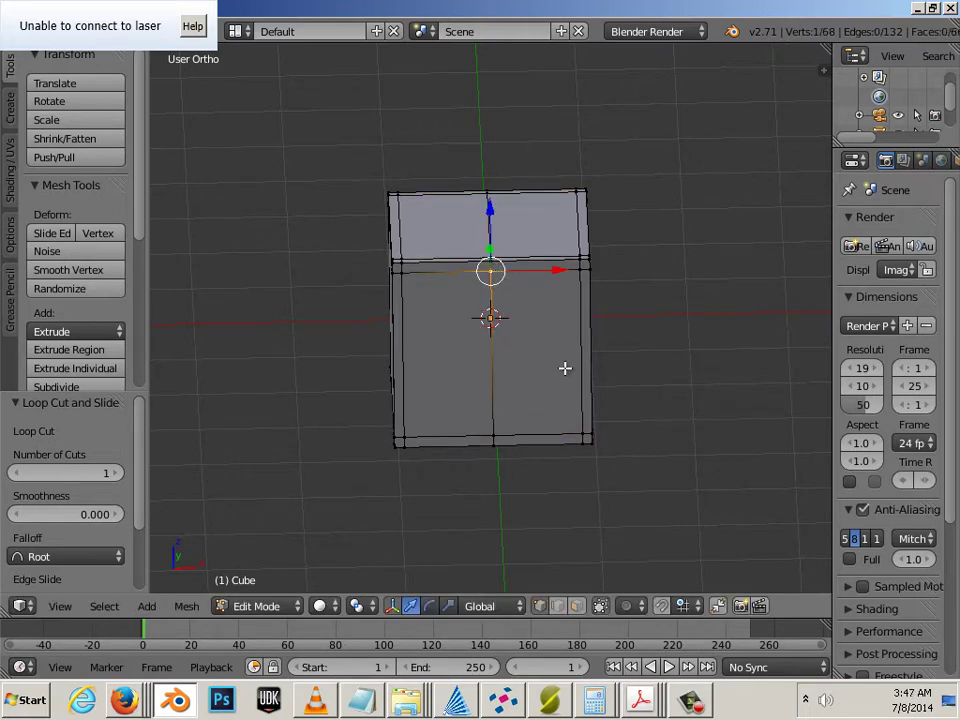
{"action": "key", "text": "ctrl+r"}
{"action": "left_click", "coordinate": [565, 368]}
{"action": "left_click", "coordinate": [566, 369]}
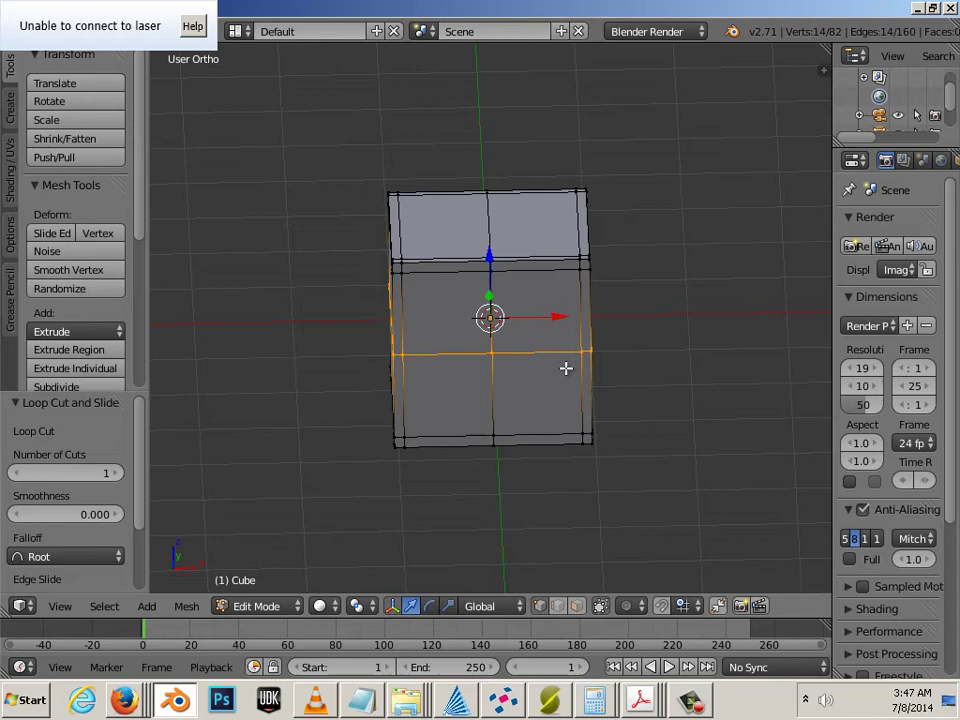
{"action": "right_click", "coordinate": [588, 372]}
{"action": "mouse_move", "coordinate": [649, 422]}
{"action": "middle_mouse_down"}
{"action": "mouse_move", "coordinate": [654, 379]}
{"action": "mouse_move", "coordinate": [686, 402]}
{"action": "mouse_move", "coordinate": [643, 416]}
{"action": "mouse_move", "coordinate": [660, 434]}
{"action": "middle_mouse_up"}
{"action": "scroll", "coordinate": [660, 434], "scroll_direction": "up", "scroll_amount": 2}
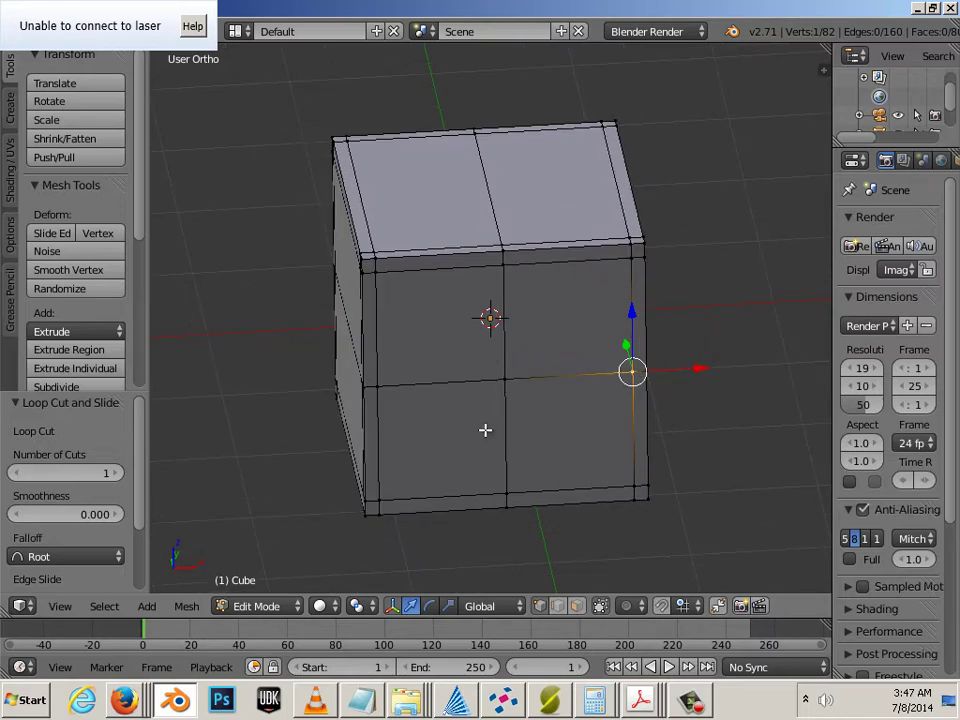
{"action": "key", "text": "Tab"}
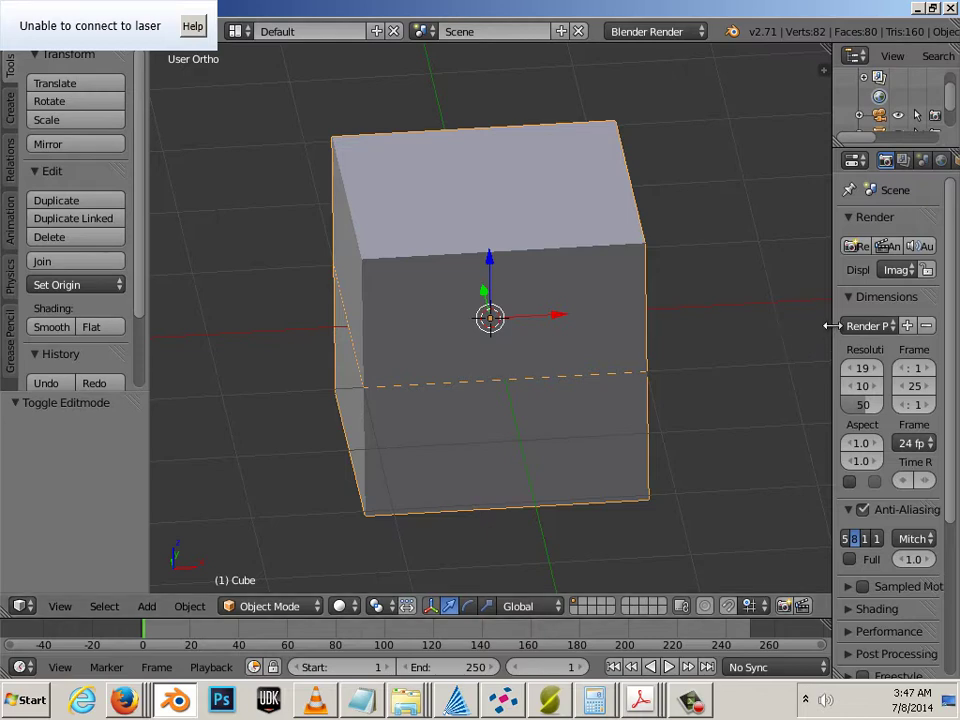
Add a Multiresolution modifier to the cube and subdivide it to level 3.
{"action": "left_click_drag", "start_coordinate": [831, 325], "coordinate": [652, 326]}
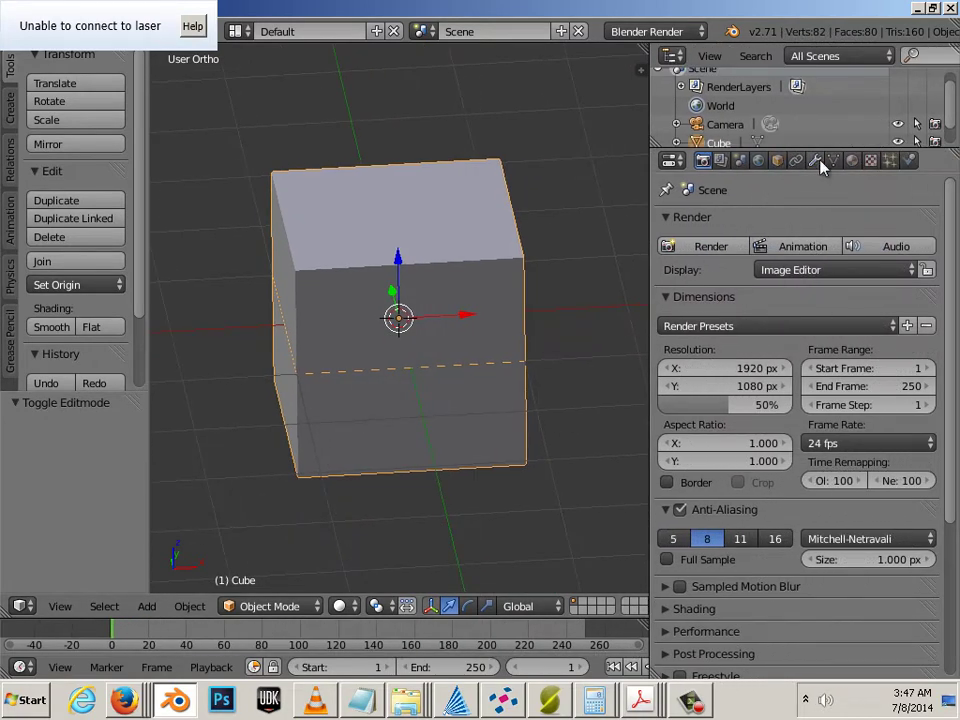
{"action": "left_click", "coordinate": [816, 162]}
{"action": "left_click", "coordinate": [785, 224]}
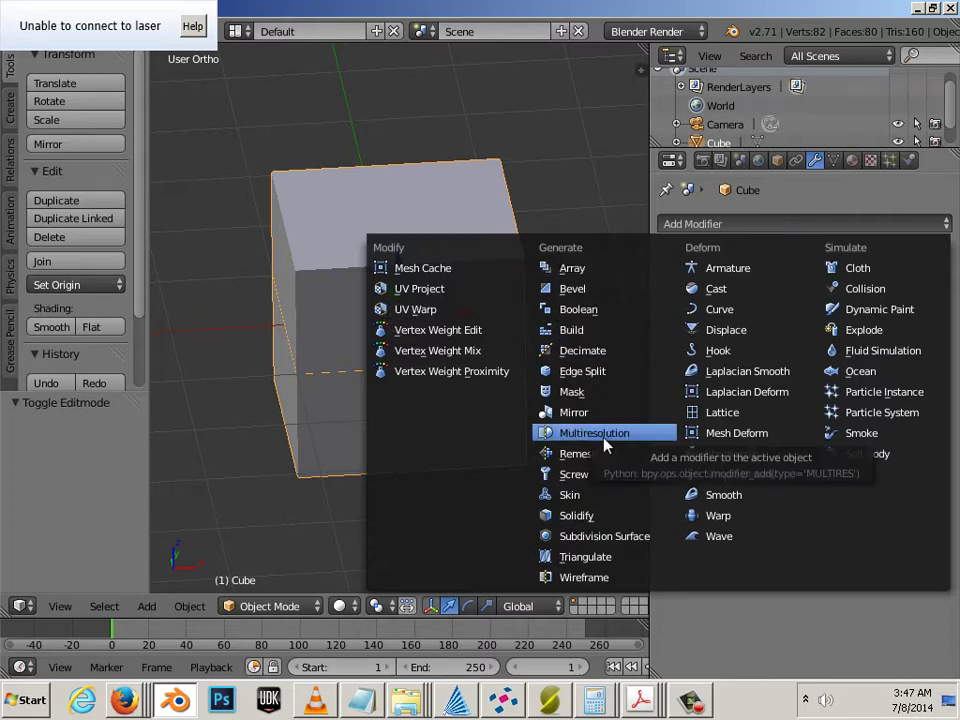
{"action": "left_click", "coordinate": [552, 436]}
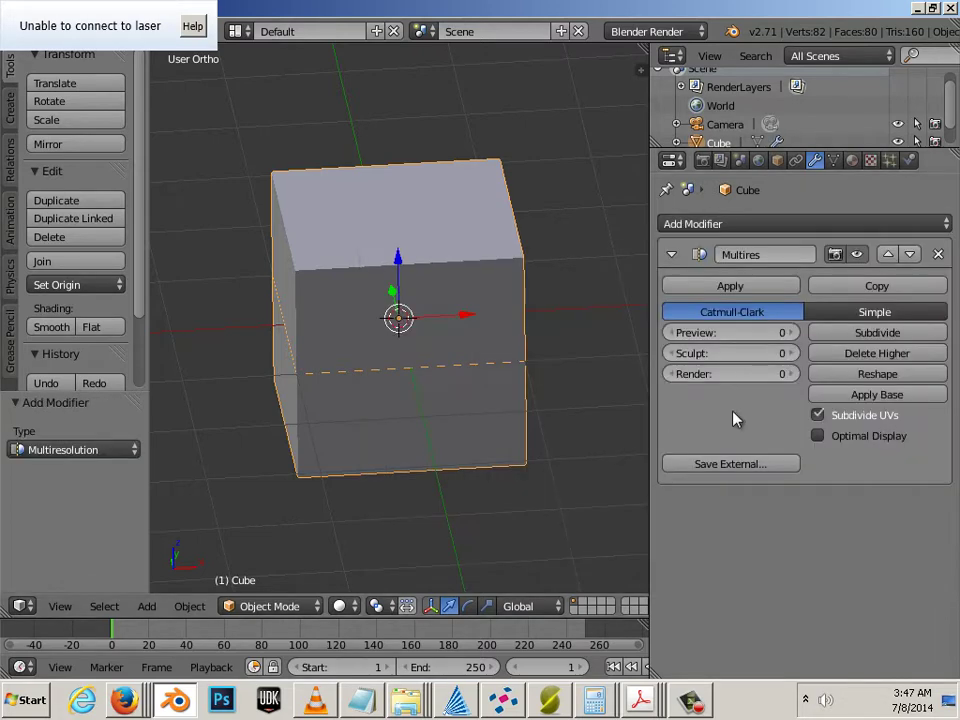
{"action": "left_click", "coordinate": [835, 335]}
{"action": "left_click", "coordinate": [835, 335]}
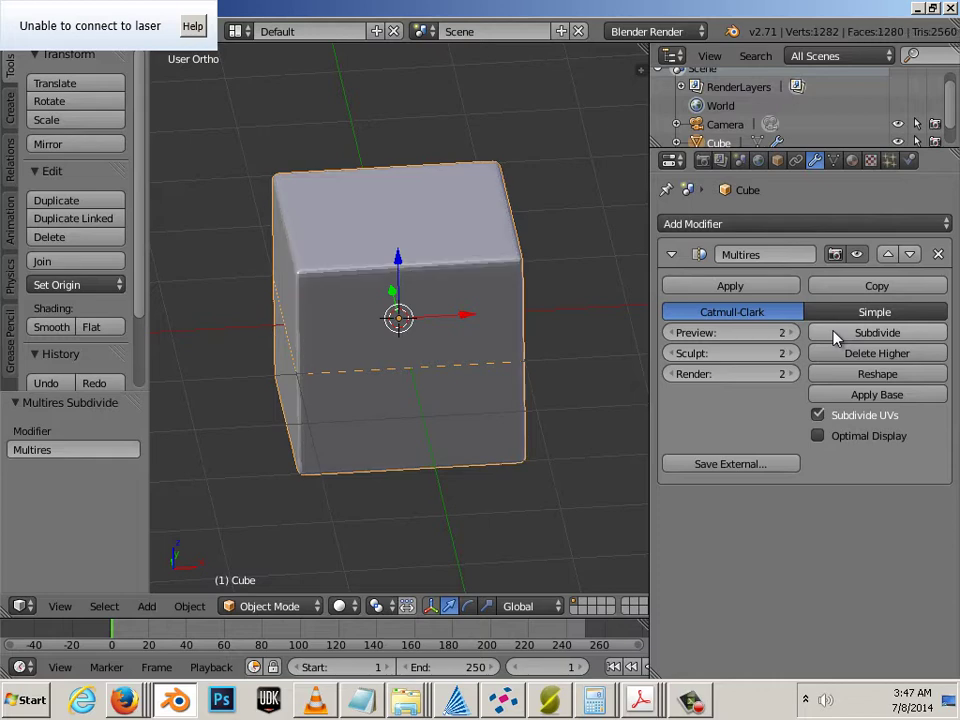
{"action": "left_click", "coordinate": [835, 335]}
{"action": "key", "text": "a"}
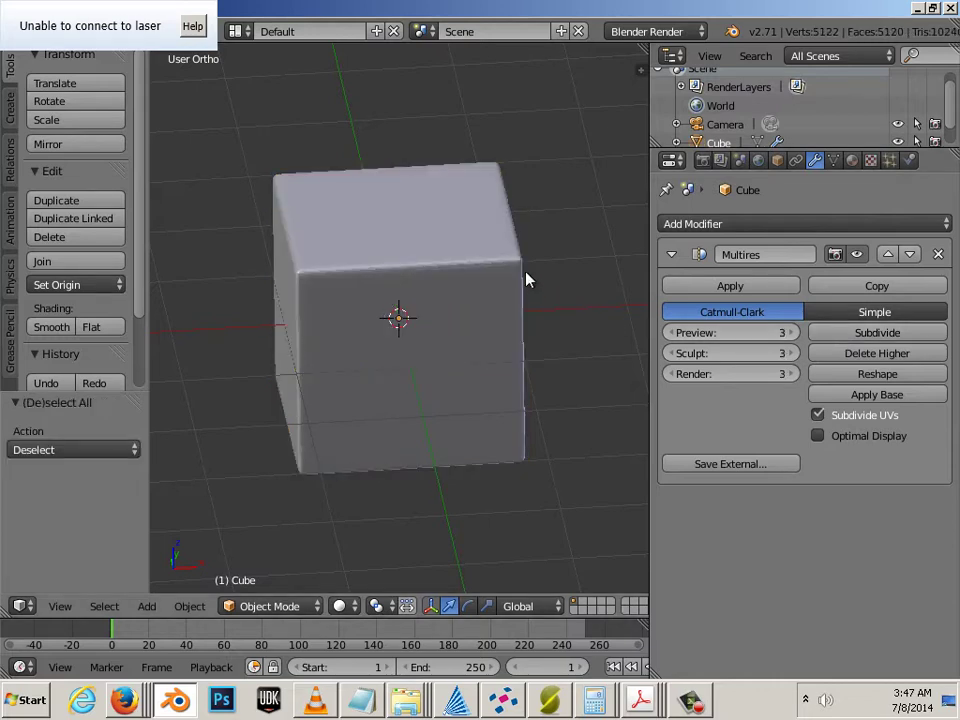
{"action": "right_click", "coordinate": [330, 398]}
{"action": "middle_click_drag", "start_coordinate": [202, 463], "coordinate": [277, 459]}
{"action": "scroll", "coordinate": [277, 459], "scroll_direction": "up", "scroll_amount": 5}
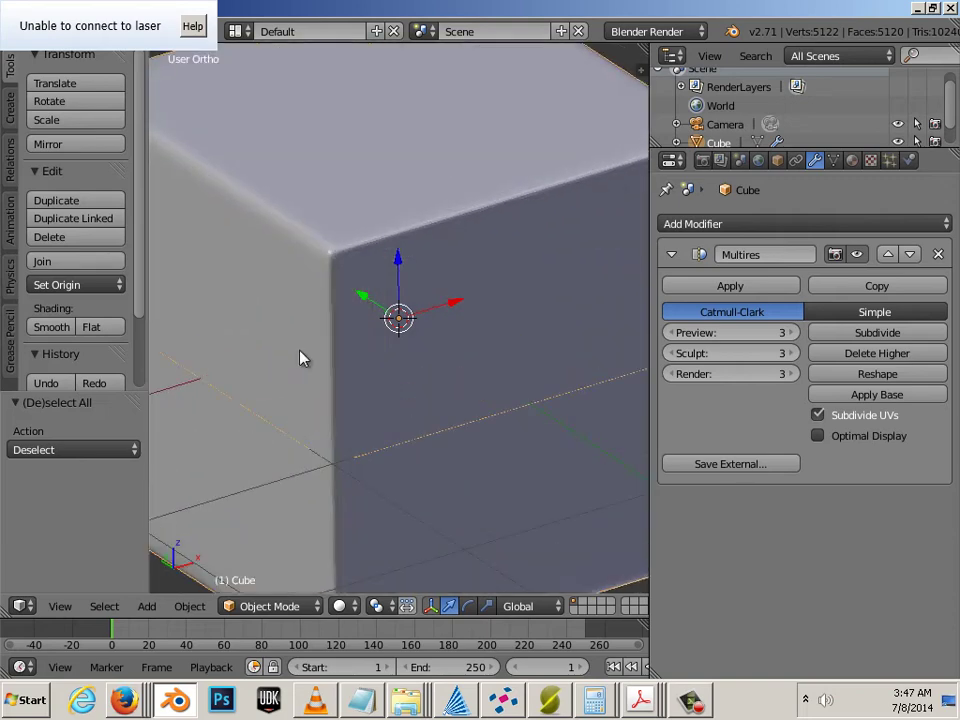
{"action": "middle_click_drag", "start_coordinate": [306, 313], "coordinate": [422, 407], "text": "shift"}
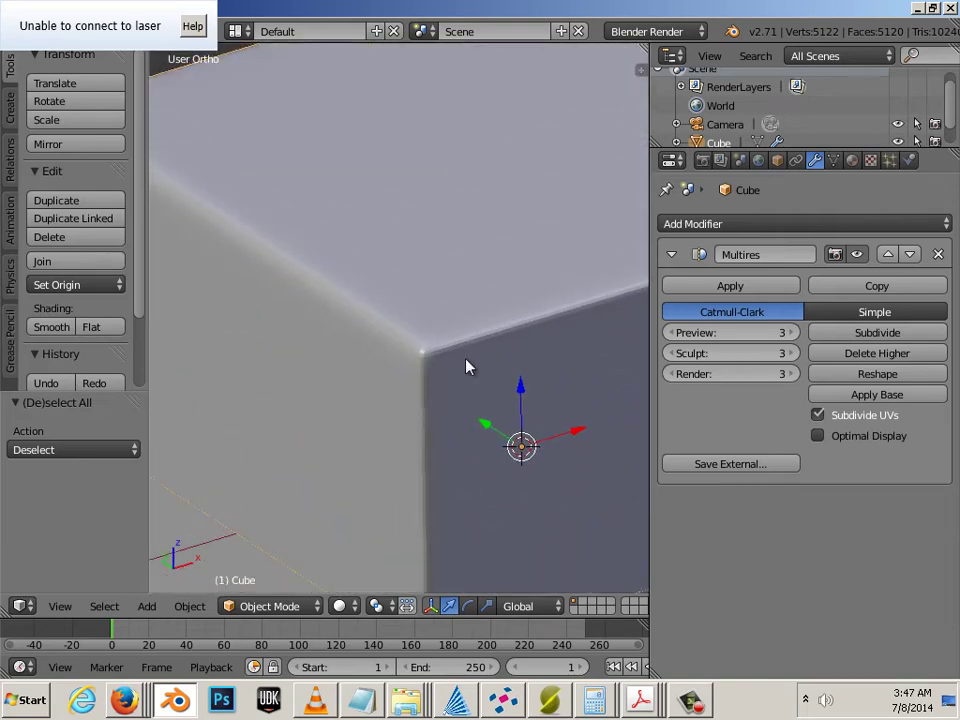
{"action": "scroll", "coordinate": [436, 352], "scroll_direction": "down", "scroll_amount": 4}
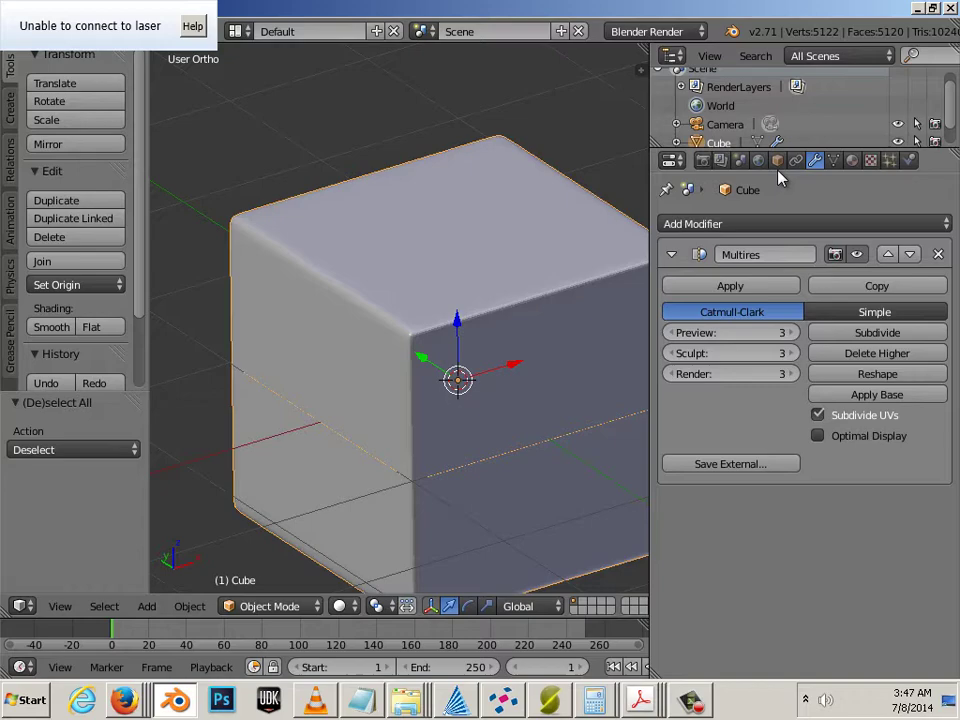
Enable Wire display in the cube's object properties to overlay its wireframe.
{"action": "left_click", "coordinate": [779, 163]}
{"action": "scroll", "coordinate": [704, 569], "scroll_direction": "down", "scroll_amount": 3}
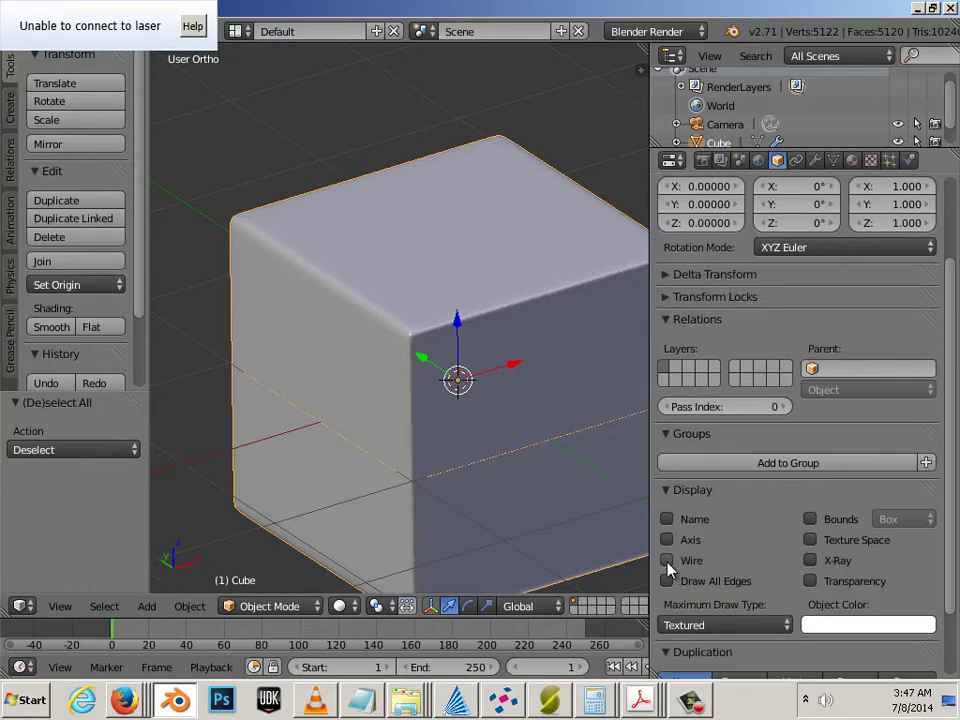
{"action": "left_click", "coordinate": [667, 560]}
{"action": "key", "text": "a"}
{"action": "scroll", "coordinate": [292, 167], "scroll_direction": "up", "scroll_amount": 4}
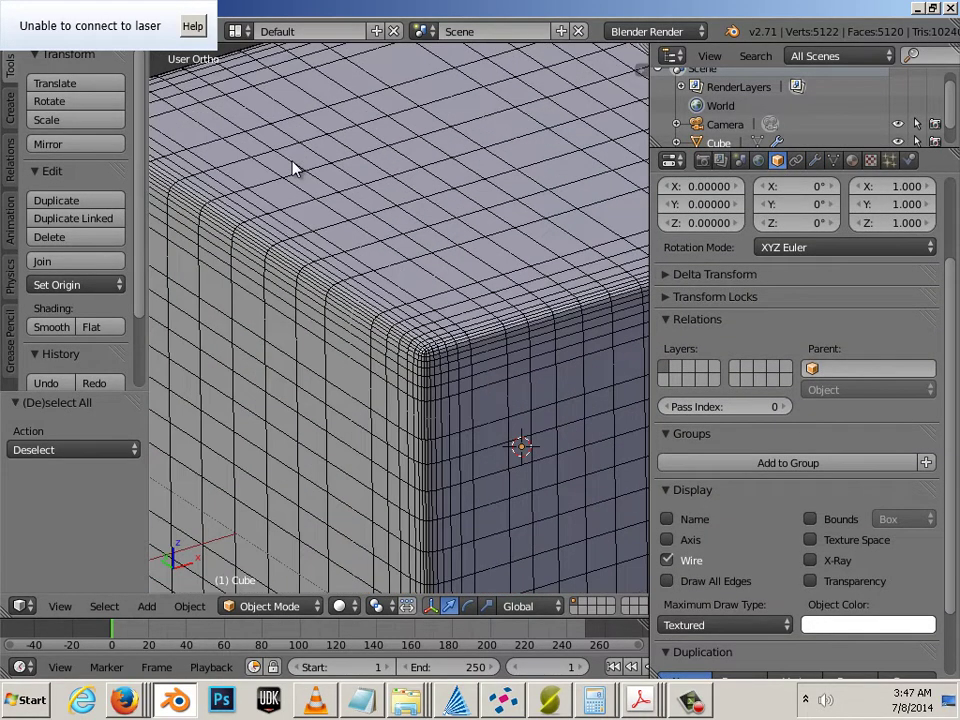
{"action": "scroll", "coordinate": [293, 168], "scroll_direction": "up", "scroll_amount": 3}
{"action": "scroll", "coordinate": [400, 220], "scroll_direction": "down", "scroll_amount": 2}
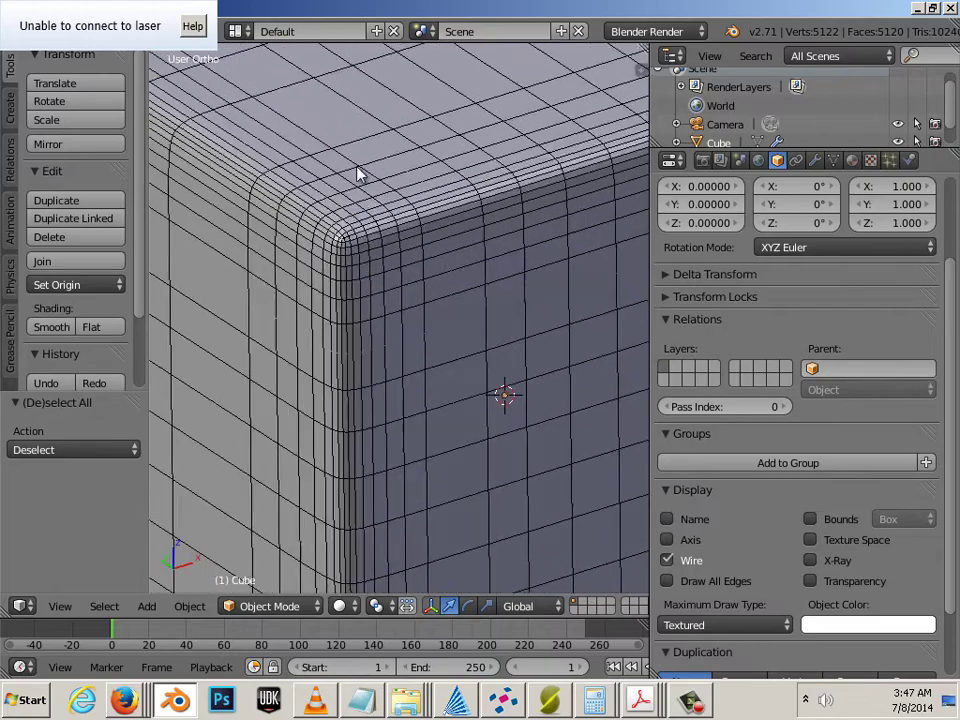
{"action": "scroll", "coordinate": [388, 197], "scroll_direction": "up", "scroll_amount": 3}
{"action": "scroll", "coordinate": [435, 225], "scroll_direction": "up", "scroll_amount": 4}
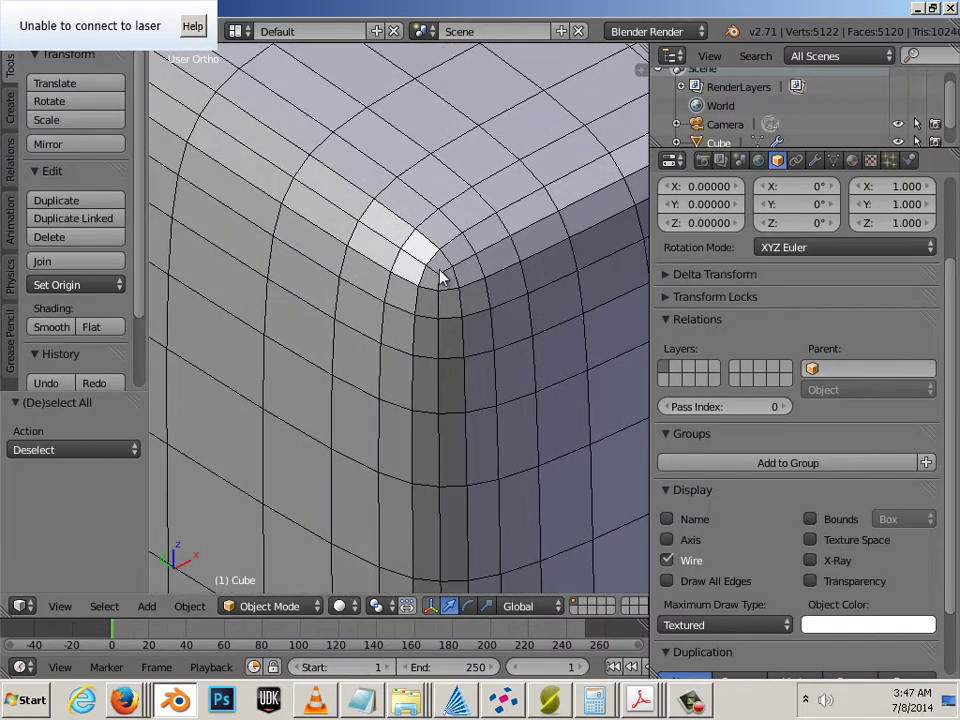
{"action": "scroll", "coordinate": [448, 285], "scroll_direction": "up", "scroll_amount": 2}
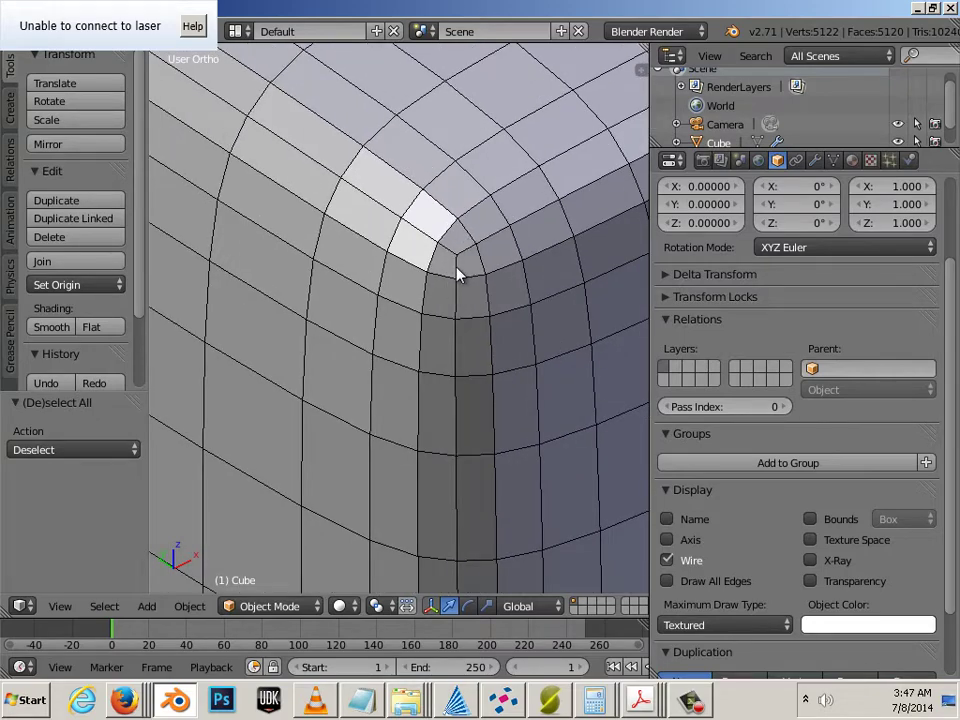
{"action": "scroll", "coordinate": [456, 274], "scroll_direction": "down", "scroll_amount": 8}
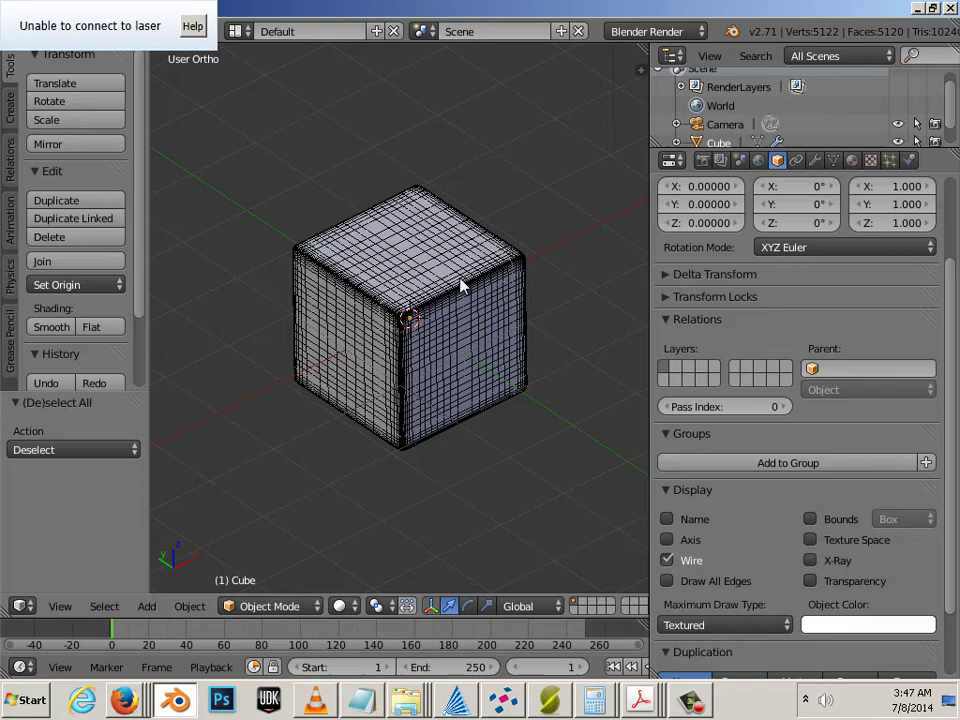
Select the multires cube and slide it left along X.
{"action": "middle_click_drag", "start_coordinate": [460, 286], "coordinate": [461, 354]}
{"action": "right_click", "coordinate": [461, 354]}
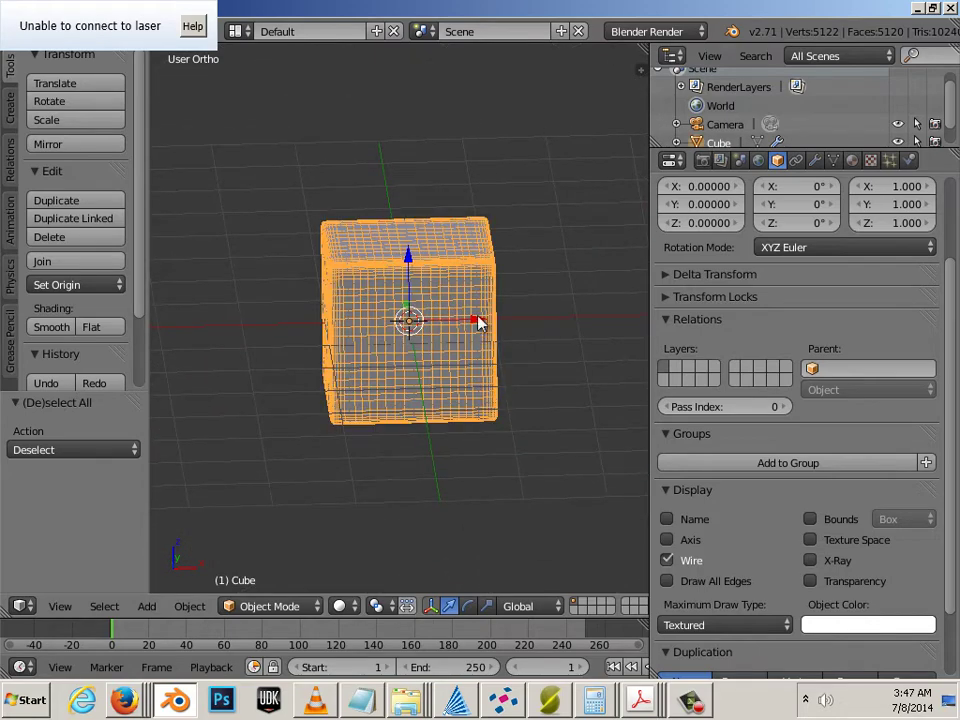
{"action": "left_click_drag", "start_coordinate": [478, 322], "coordinate": [284, 321]}
{"action": "key", "text": "a"}
{"action": "right_click", "coordinate": [302, 358]}
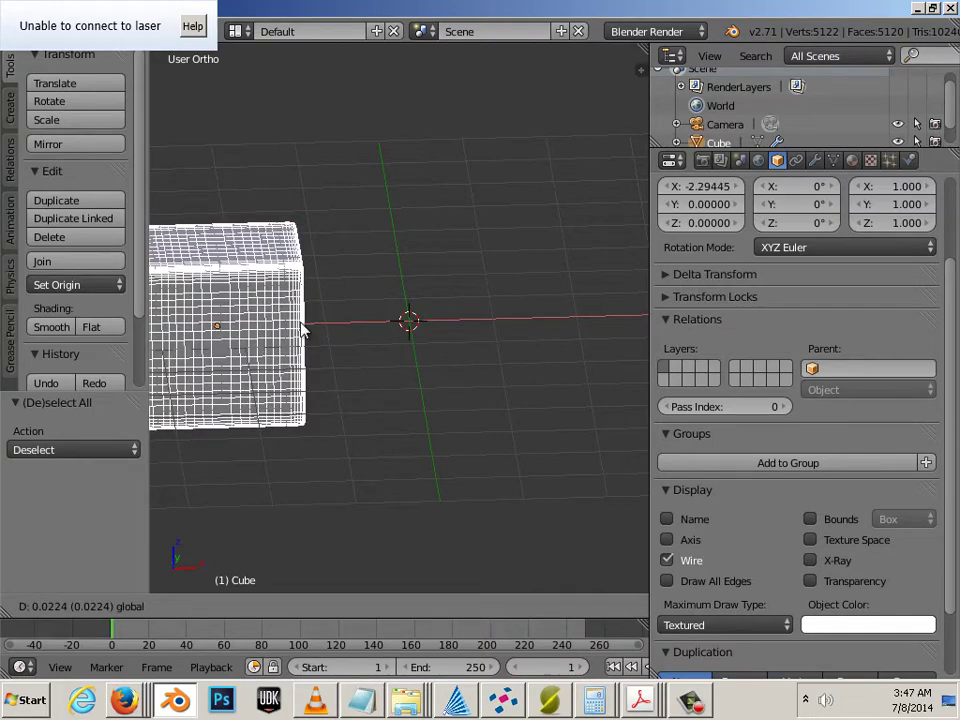
{"action": "left_click", "coordinate": [437, 343]}
{"action": "scroll", "coordinate": [500, 390], "scroll_direction": "up", "scroll_amount": 5}
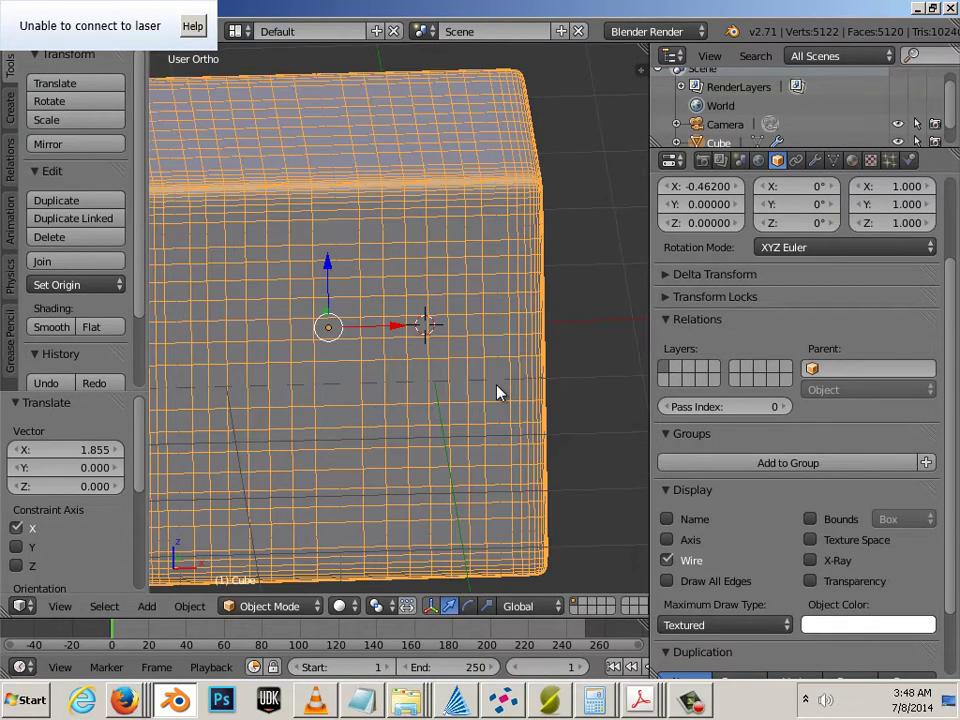
{"action": "scroll", "coordinate": [498, 392], "scroll_direction": "down", "scroll_amount": 4}
Move the cube further left to about X -3.39.
{"action": "key", "text": "g"}
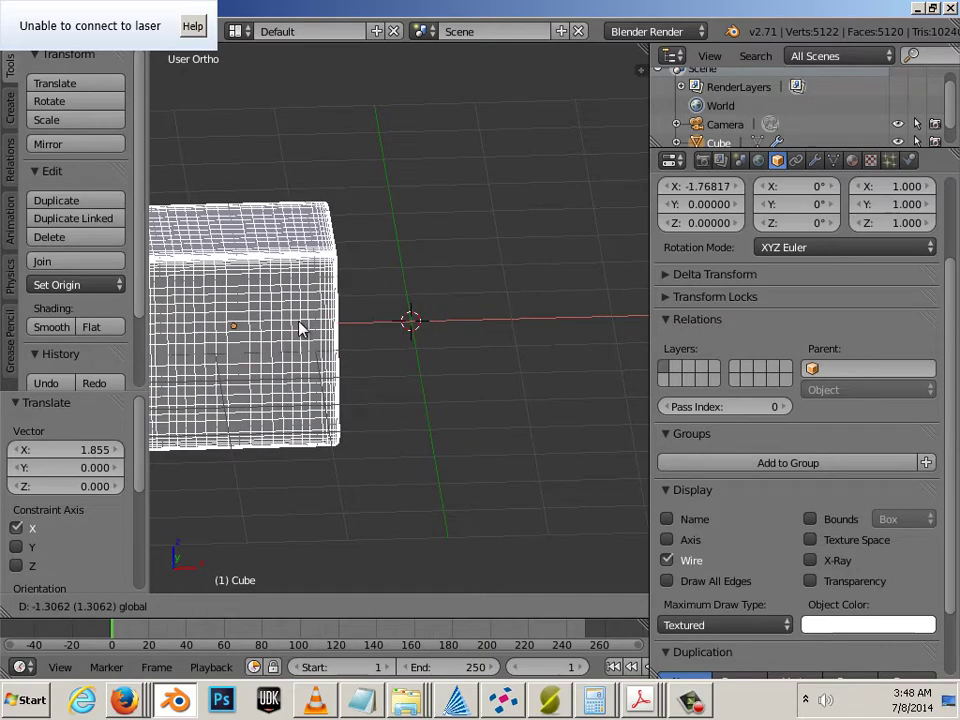
{"action": "left_click", "coordinate": [300, 326]}
{"action": "key", "text": "a"}
{"action": "scroll", "coordinate": [408, 394], "scroll_direction": "down", "scroll_amount": 2}
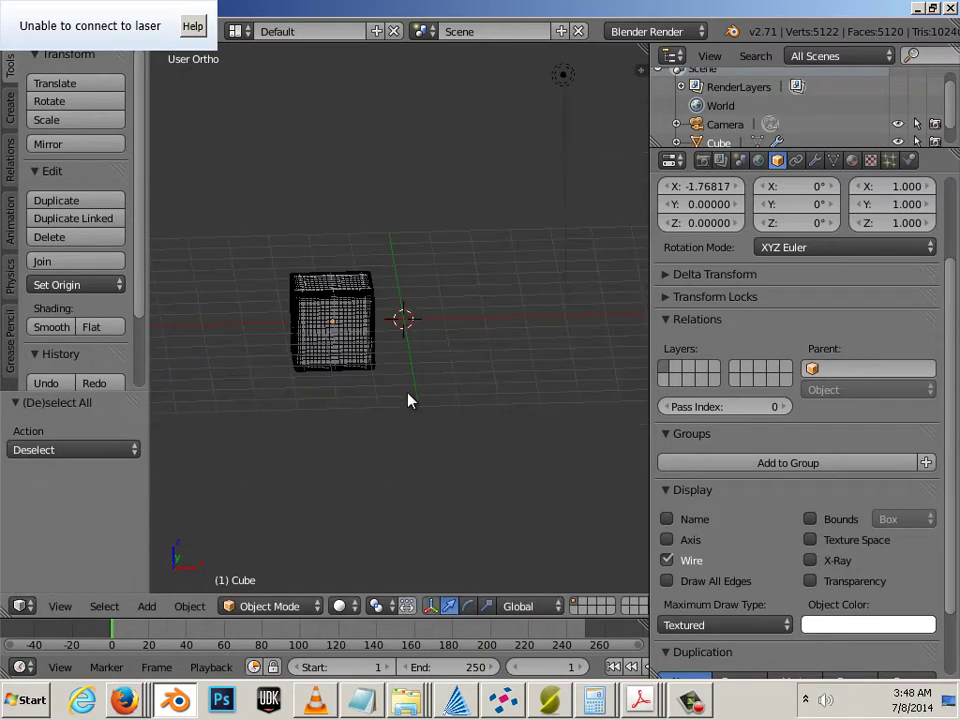
{"action": "right_click", "coordinate": [366, 325]}
{"action": "key", "text": "g"}
{"action": "left_click", "coordinate": [309, 322]}
{"action": "key", "text": "a"}
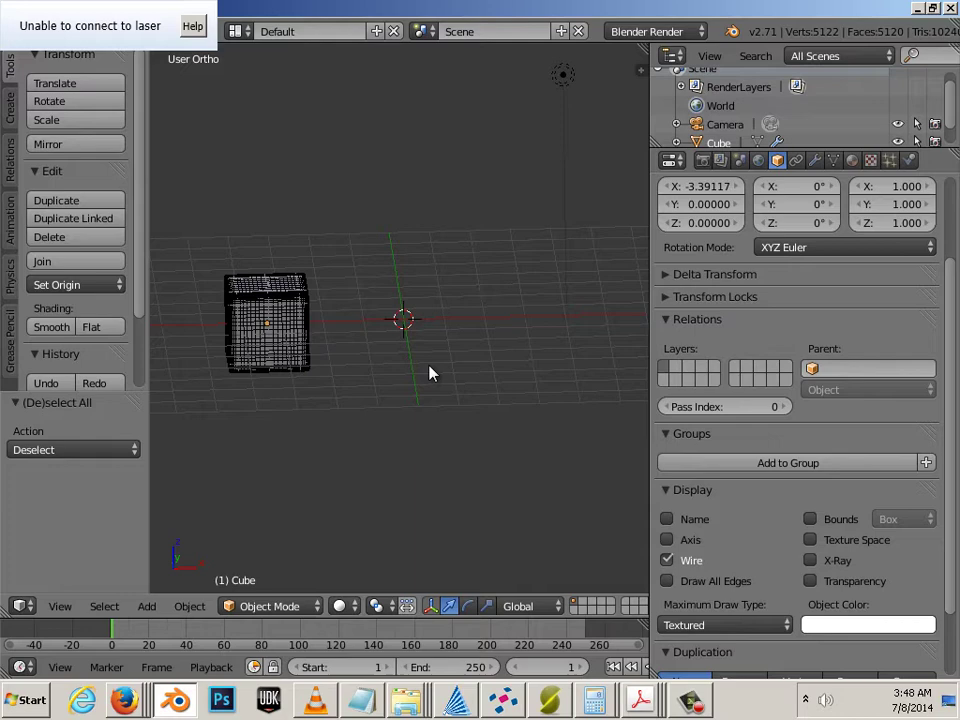
Nudge the cube back right to X -2.79 and deselect everything.
{"action": "key", "text": "b"}
{"action": "left_click_drag", "start_coordinate": [440, 552], "coordinate": [382, 332]}
{"action": "right_click", "coordinate": [265, 316]}
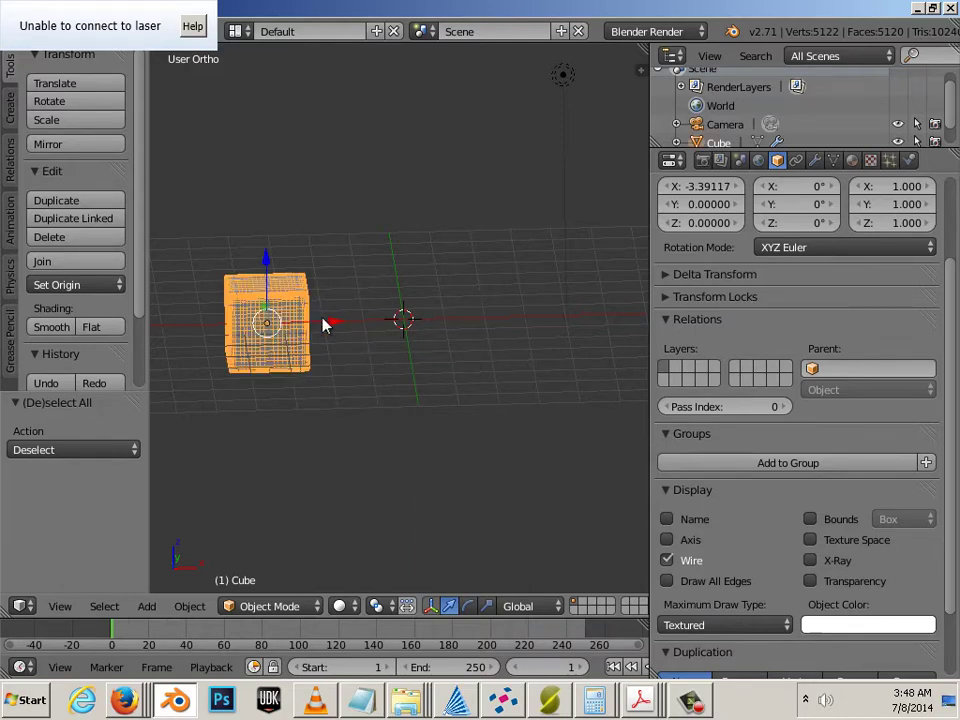
{"action": "key", "text": "g"}
{"action": "left_click", "coordinate": [351, 328]}
{"action": "key", "text": "a"}
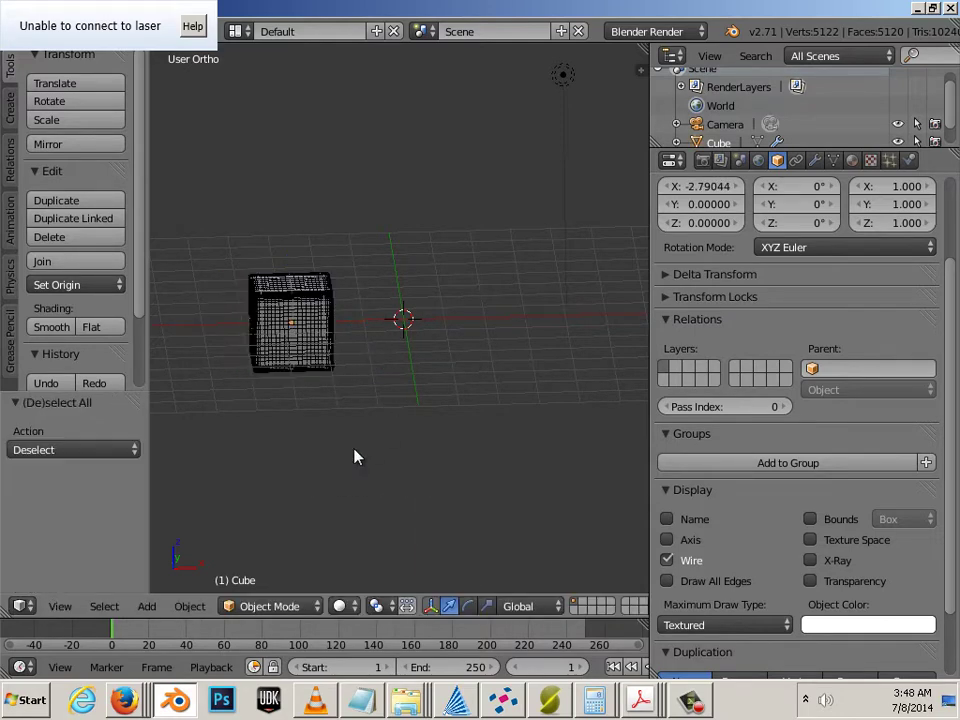
{"action": "double_click", "coordinate": [200, 5]}
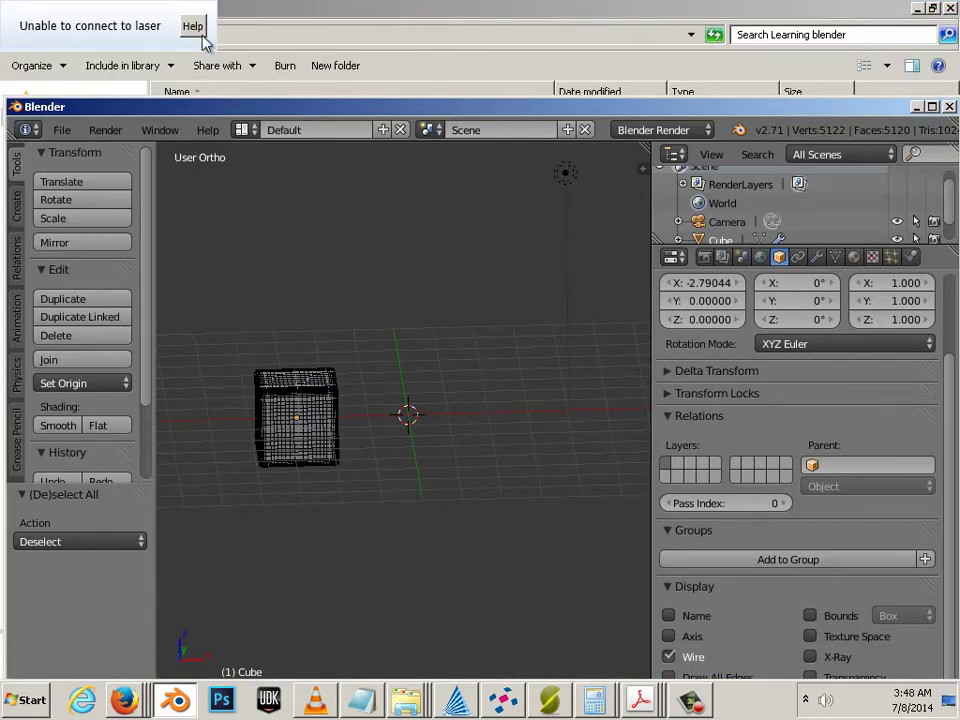
{"action": "double_click", "coordinate": [200, 106]}
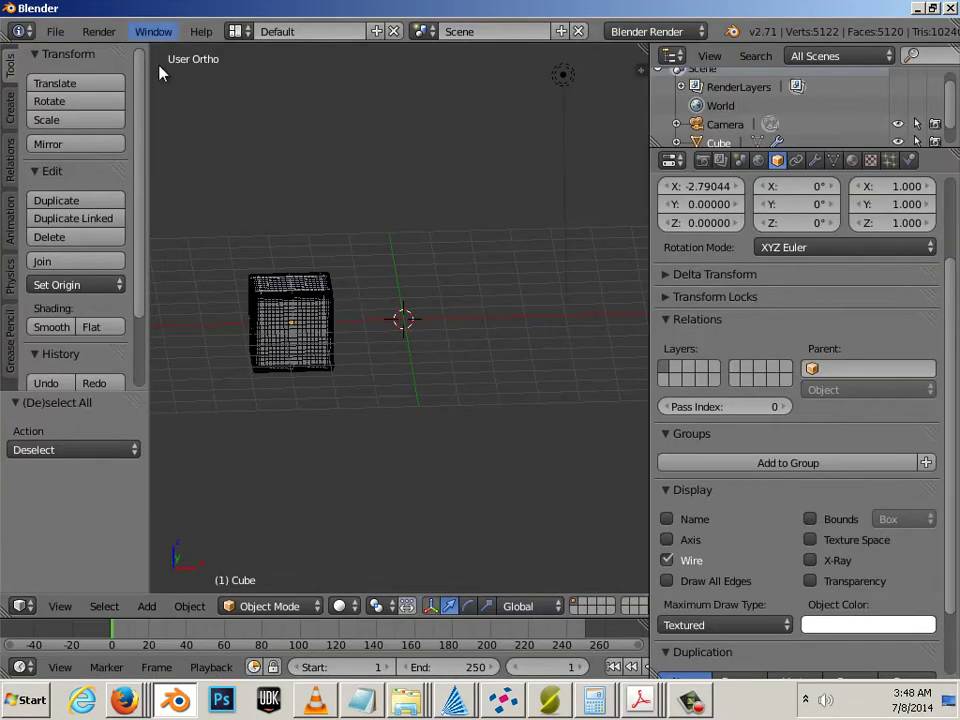
Add a new cube, Cube.001, at the centre with a Multiresolution modifier at level 1.
{"action": "left_click", "coordinate": [10, 107]}
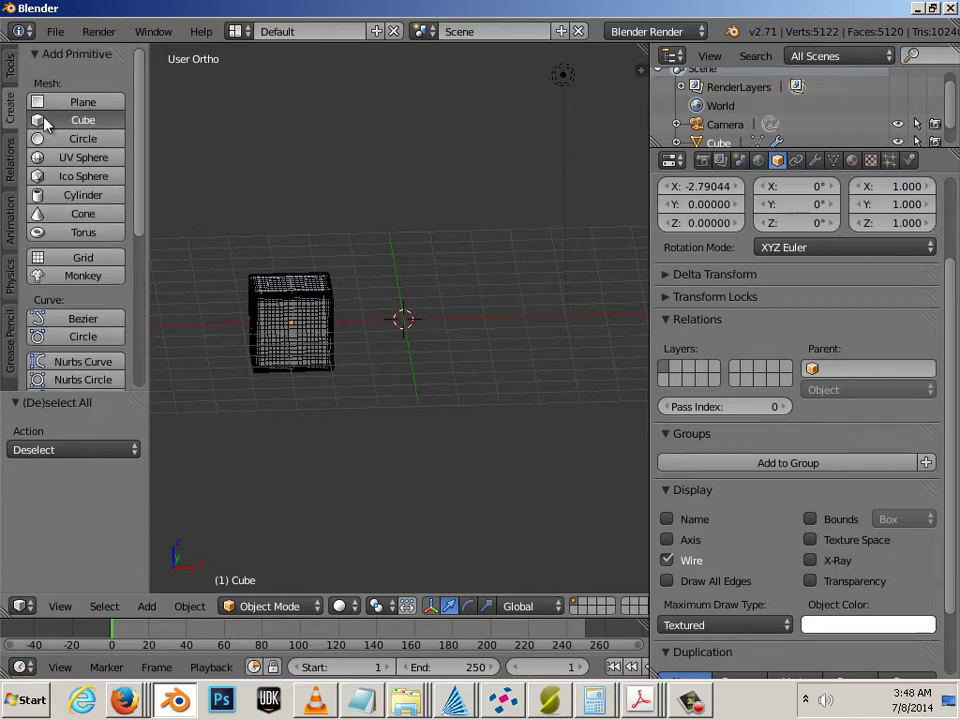
{"action": "left_click", "coordinate": [45, 121]}
{"action": "middle_click_drag", "start_coordinate": [395, 343], "coordinate": [444, 344]}
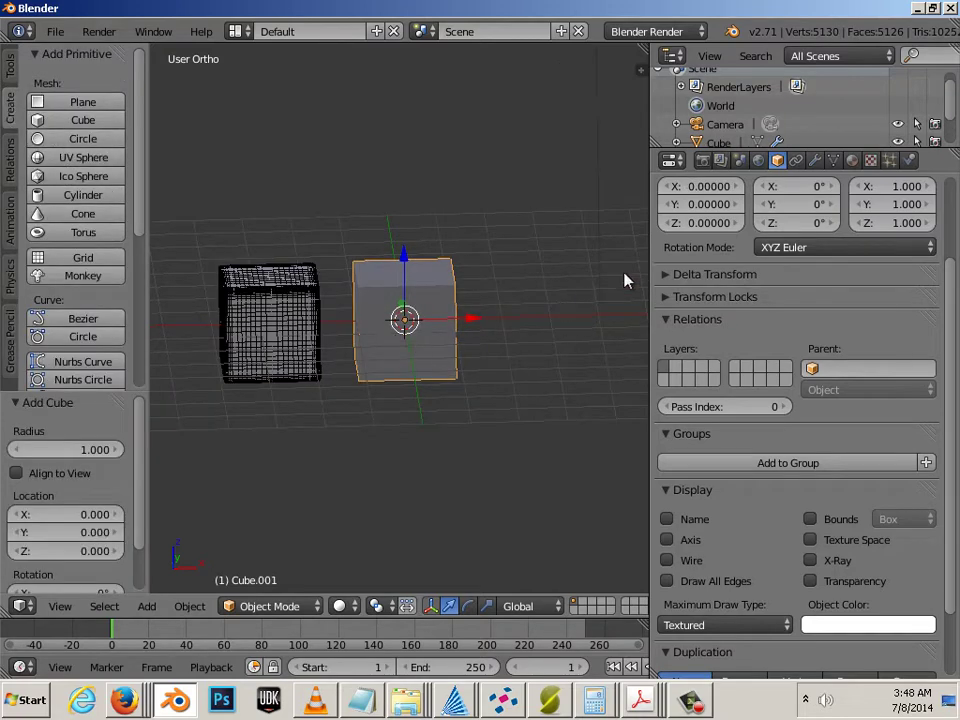
{"action": "left_click", "coordinate": [816, 160]}
{"action": "left_click", "coordinate": [698, 224]}
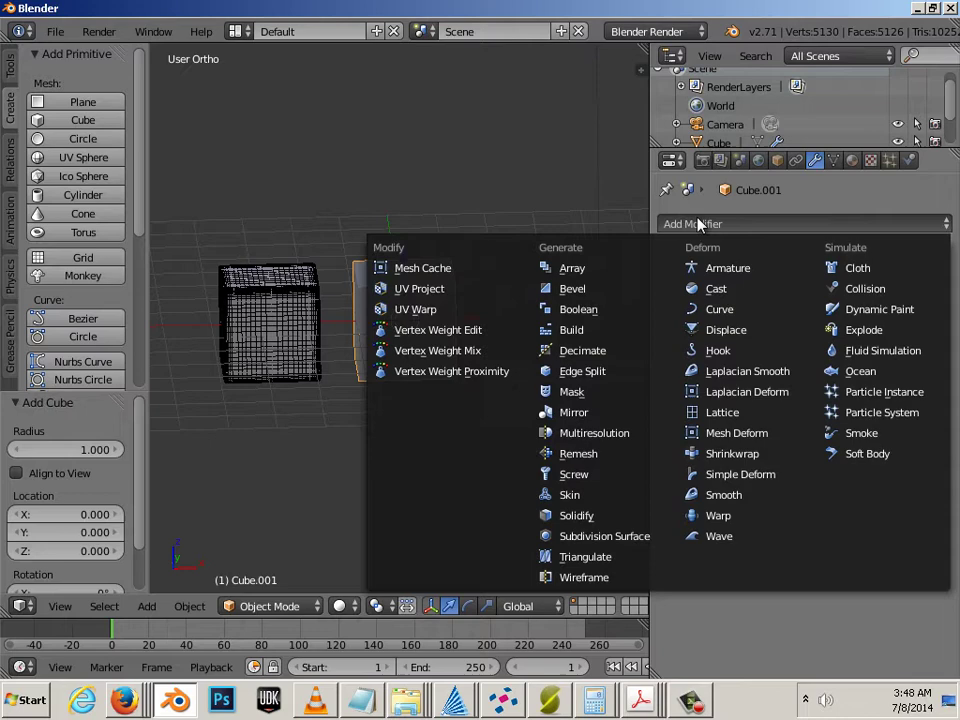
{"action": "left_click", "coordinate": [615, 433]}
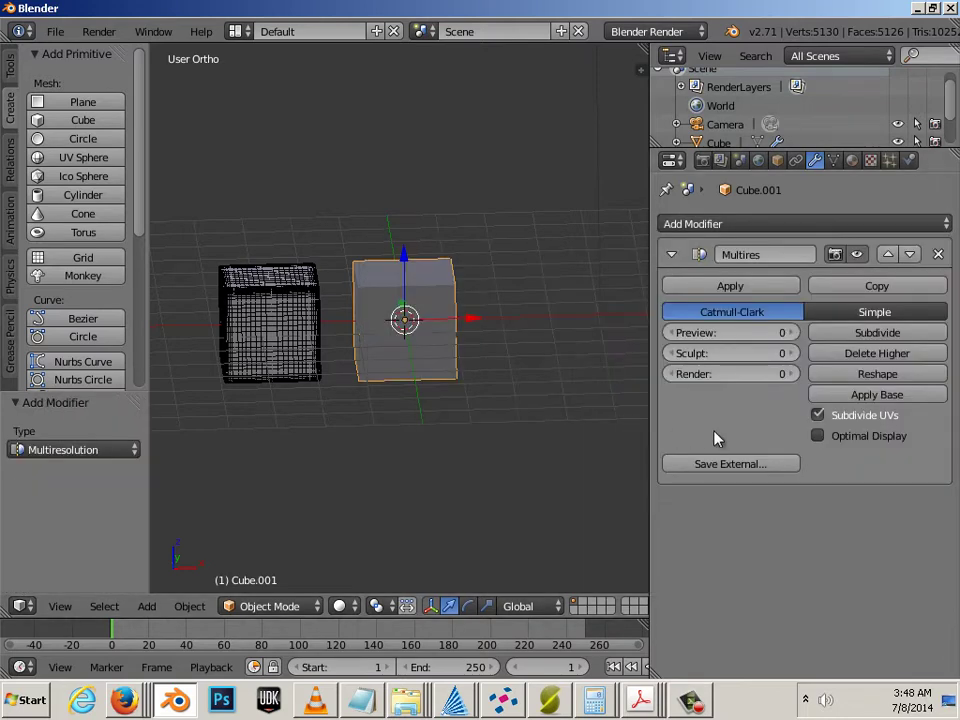
{"action": "left_click", "coordinate": [855, 335]}
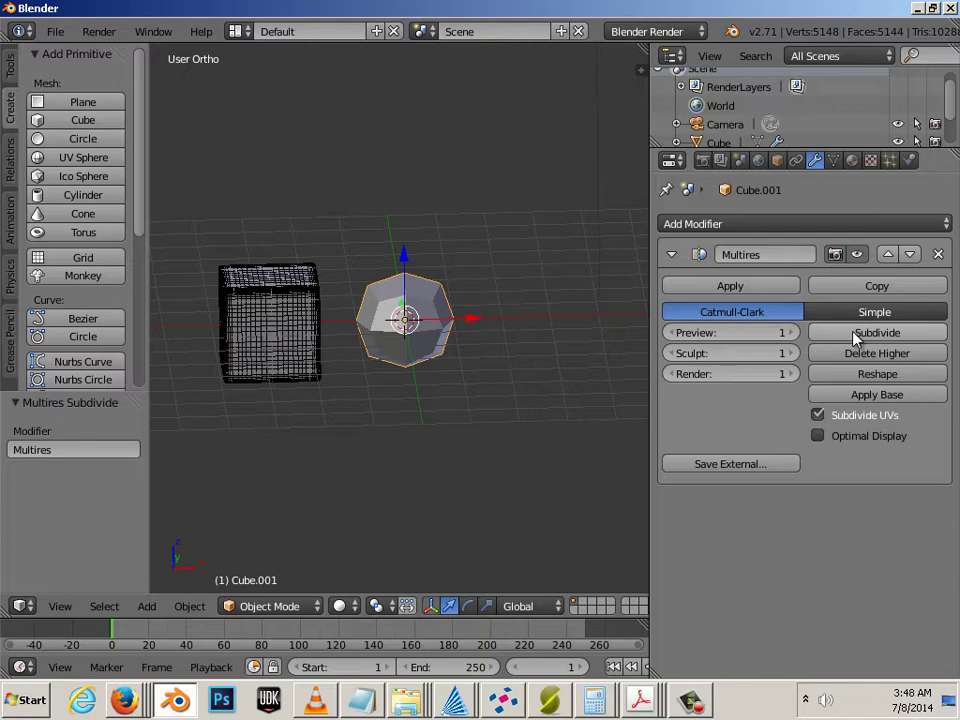
Subdivide Cube.001's multires modifier to level 3, rounding it into a sphere.
{"action": "scroll", "coordinate": [468, 378], "scroll_direction": "up", "scroll_amount": 5}
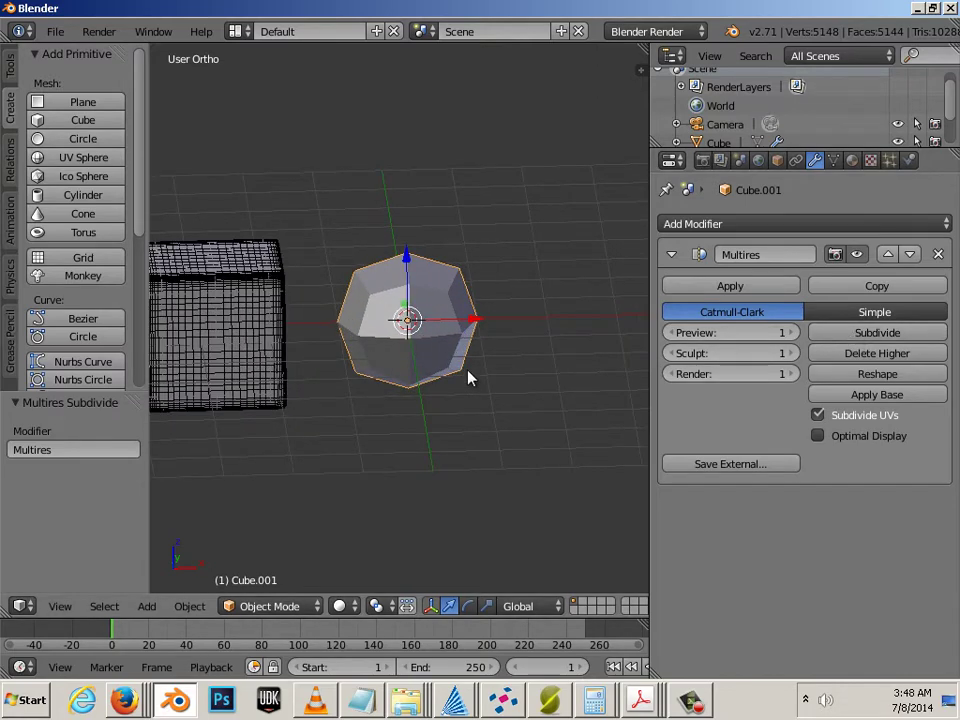
{"action": "mouse_move", "coordinate": [491, 414]}
{"action": "middle_mouse_down"}
{"action": "mouse_move", "coordinate": [480, 379]}
{"action": "mouse_move", "coordinate": [408, 396]}
{"action": "mouse_move", "coordinate": [490, 398]}
{"action": "middle_mouse_up"}
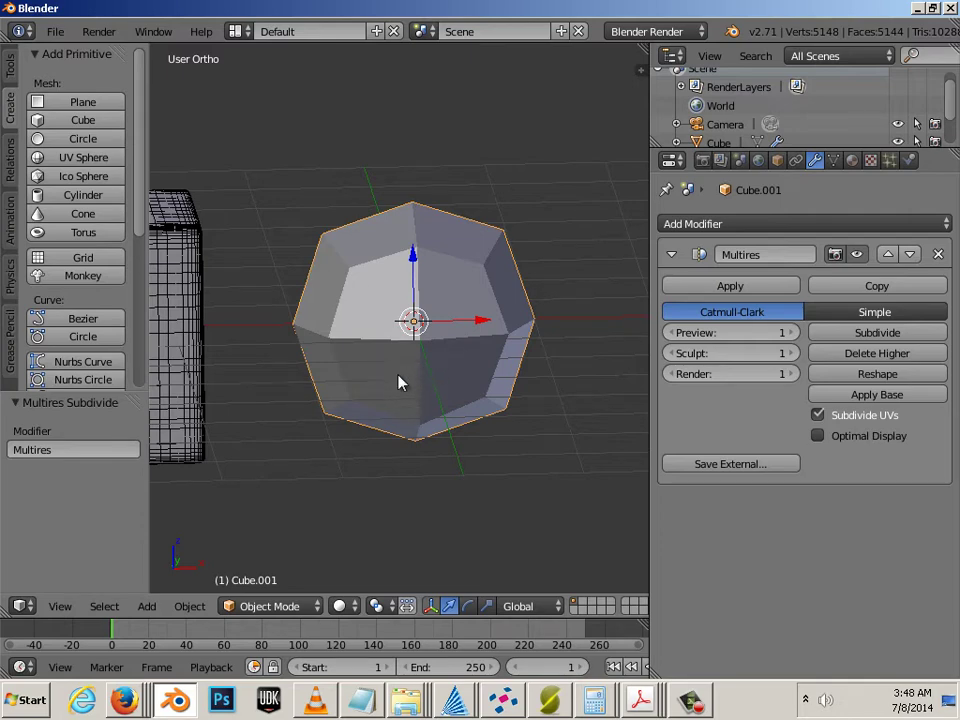
{"action": "middle_click_drag", "start_coordinate": [399, 390], "coordinate": [530, 383]}
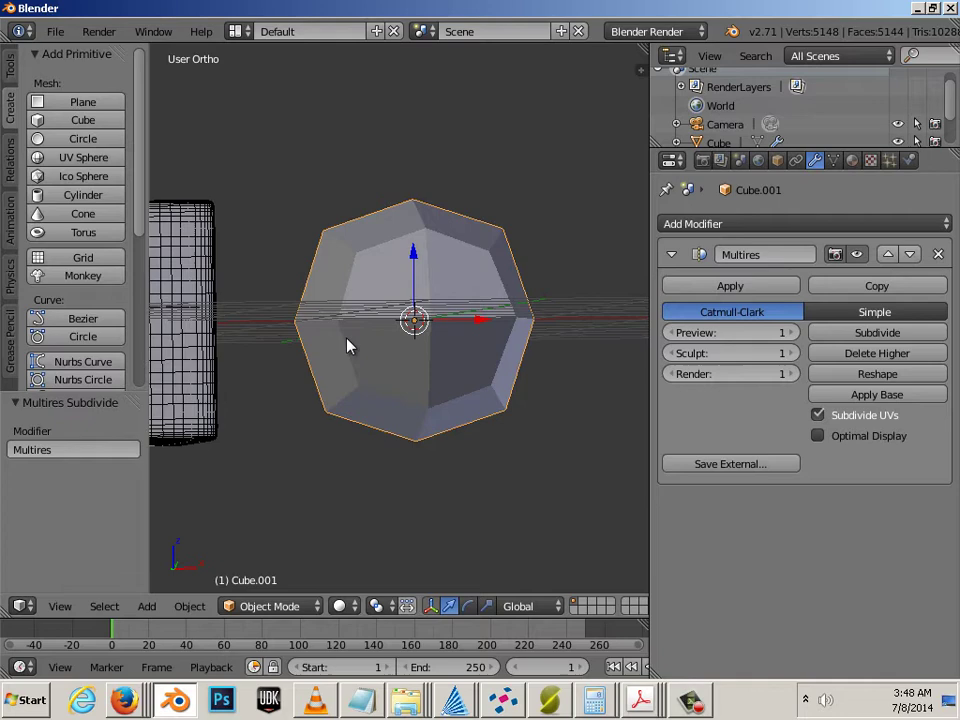
{"action": "middle_click_drag", "start_coordinate": [495, 452], "coordinate": [454, 456]}
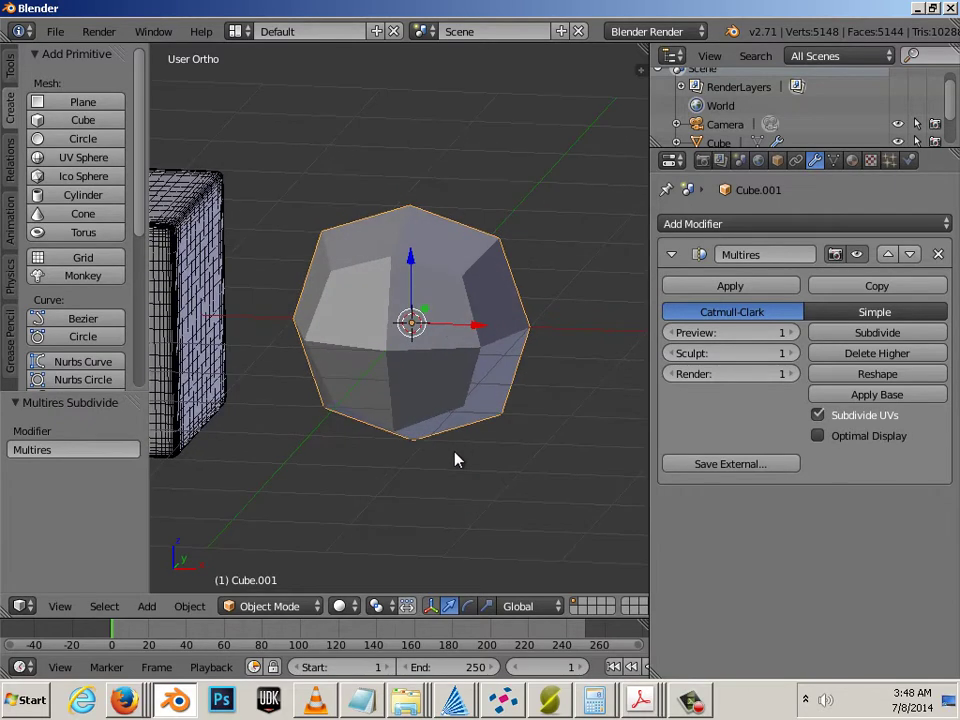
{"action": "left_click", "coordinate": [831, 340]}
{"action": "left_click", "coordinate": [831, 340]}
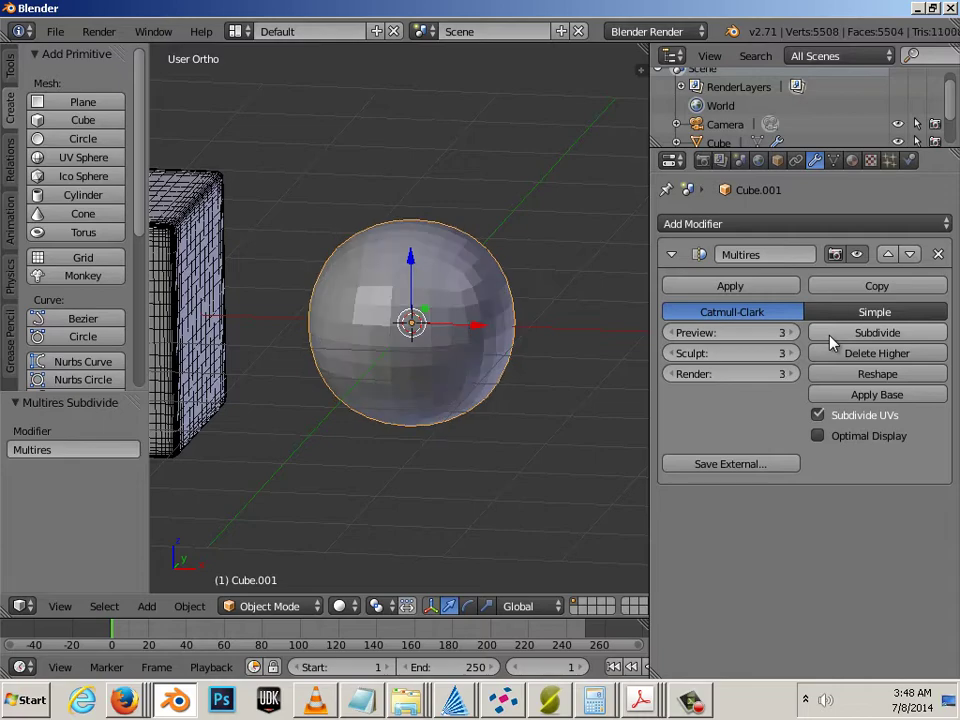
{"action": "middle_click_drag", "start_coordinate": [471, 476], "coordinate": [319, 493]}
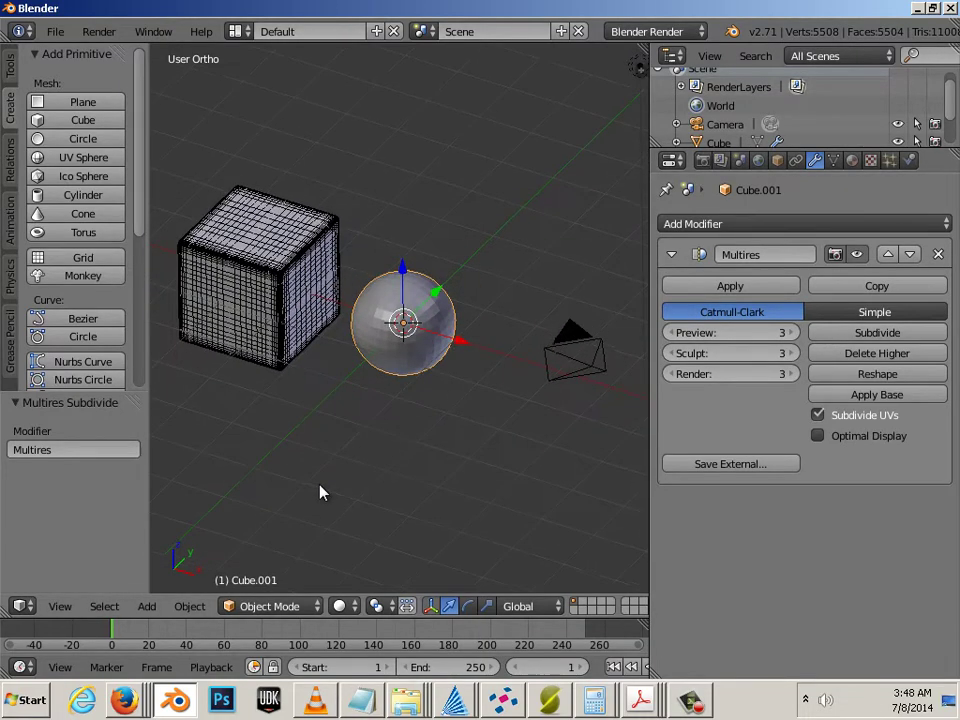
Add a UV sphere, move it along Y to -2.854, and enable its Wire display.
{"action": "left_click", "coordinate": [40, 158]}
{"action": "left_click_drag", "start_coordinate": [437, 292], "coordinate": [321, 386]}
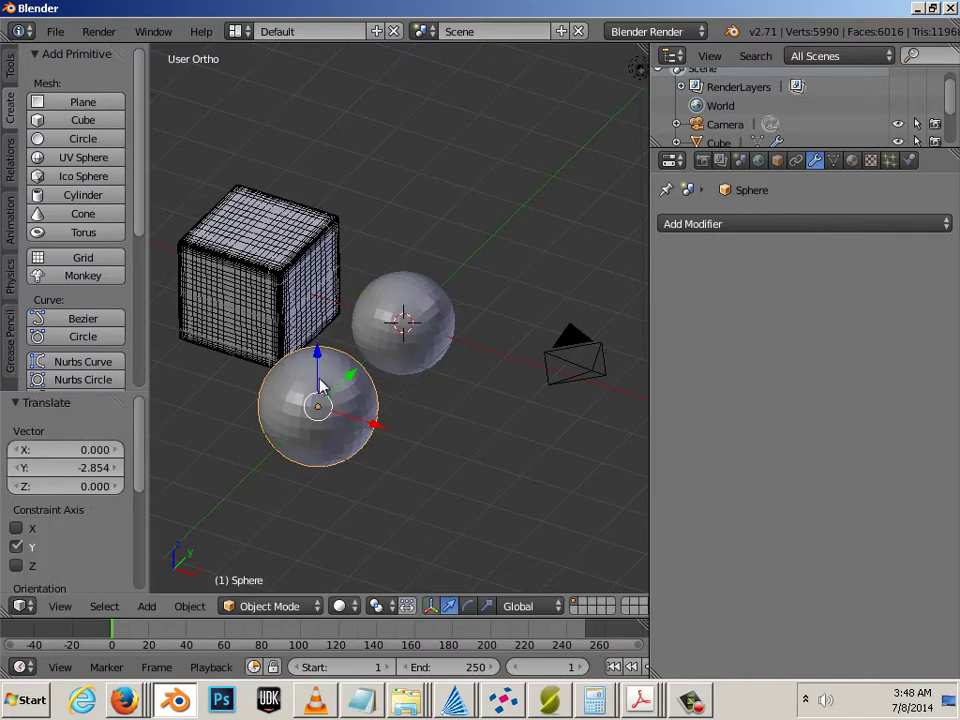
{"action": "left_click", "coordinate": [778, 161]}
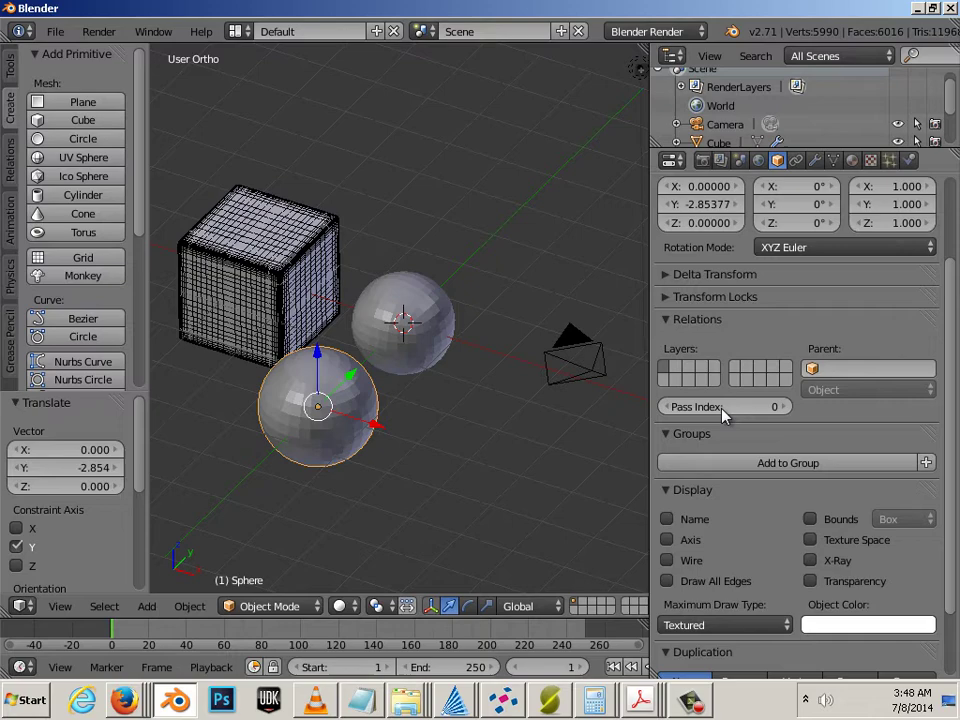
{"action": "left_click", "coordinate": [666, 561]}
Enable Wire display on Cube.001 too, then reselect the UV sphere.
{"action": "right_click", "coordinate": [440, 338]}
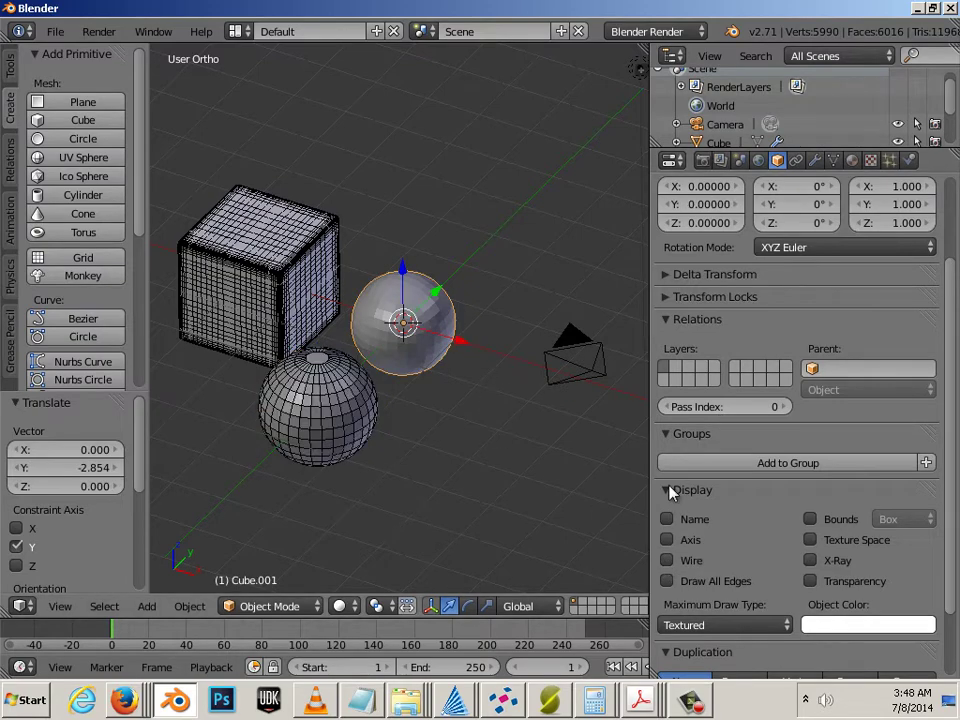
{"action": "left_click", "coordinate": [667, 561]}
{"action": "scroll", "coordinate": [452, 470], "scroll_direction": "up", "scroll_amount": 4}
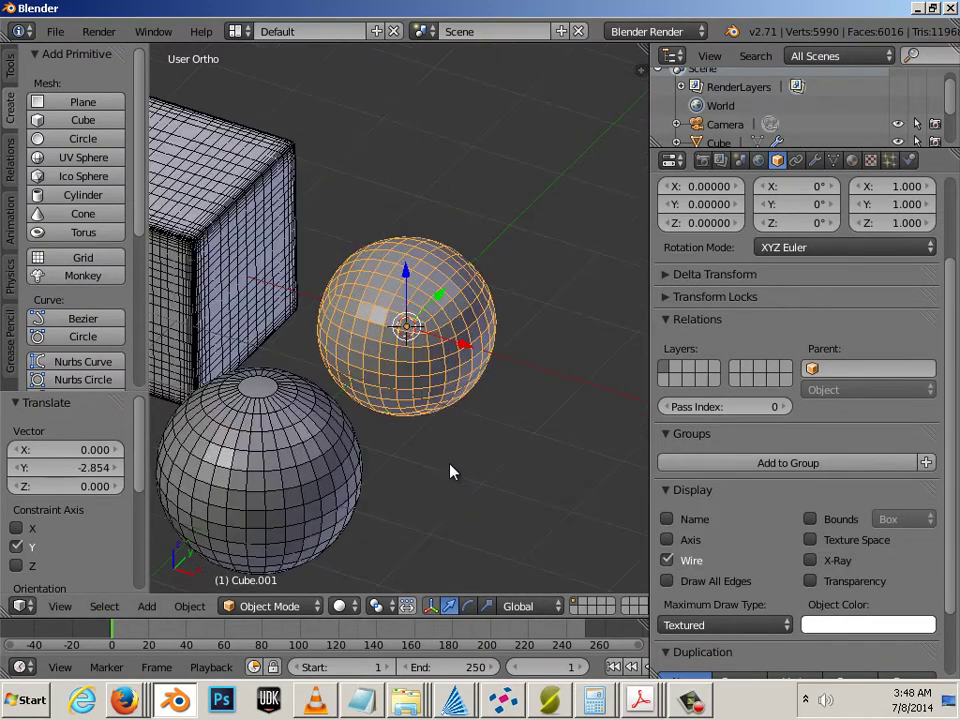
{"action": "middle_click_drag", "start_coordinate": [410, 470], "coordinate": [505, 369]}
{"action": "scroll", "coordinate": [530, 300], "scroll_direction": "up", "scroll_amount": 2}
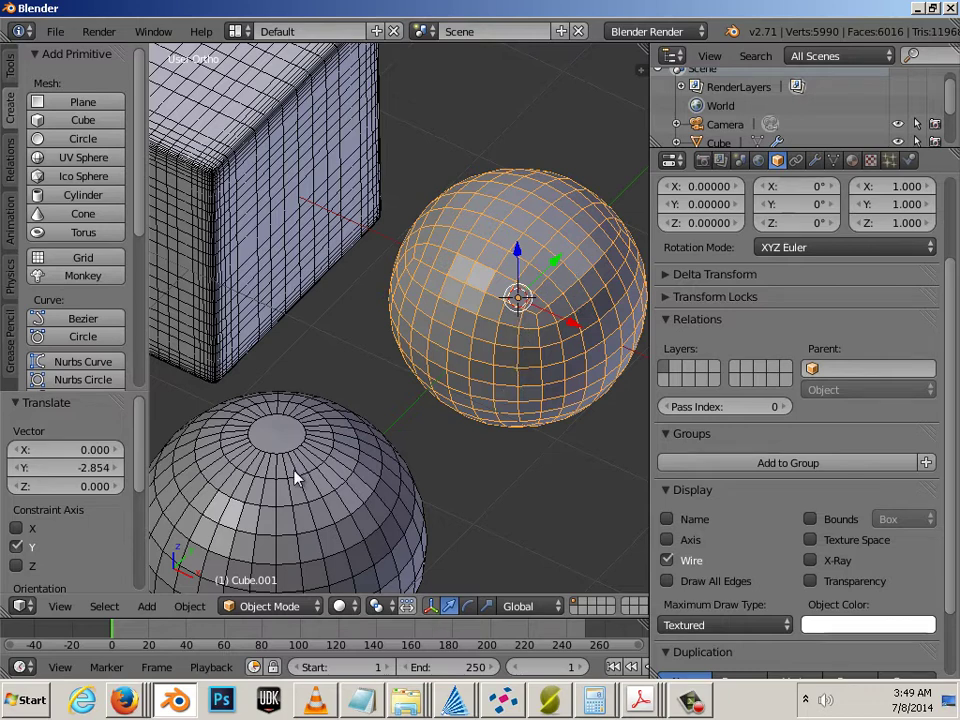
{"action": "middle_click_drag", "start_coordinate": [296, 478], "coordinate": [402, 368]}
{"action": "right_click", "coordinate": [434, 510]}
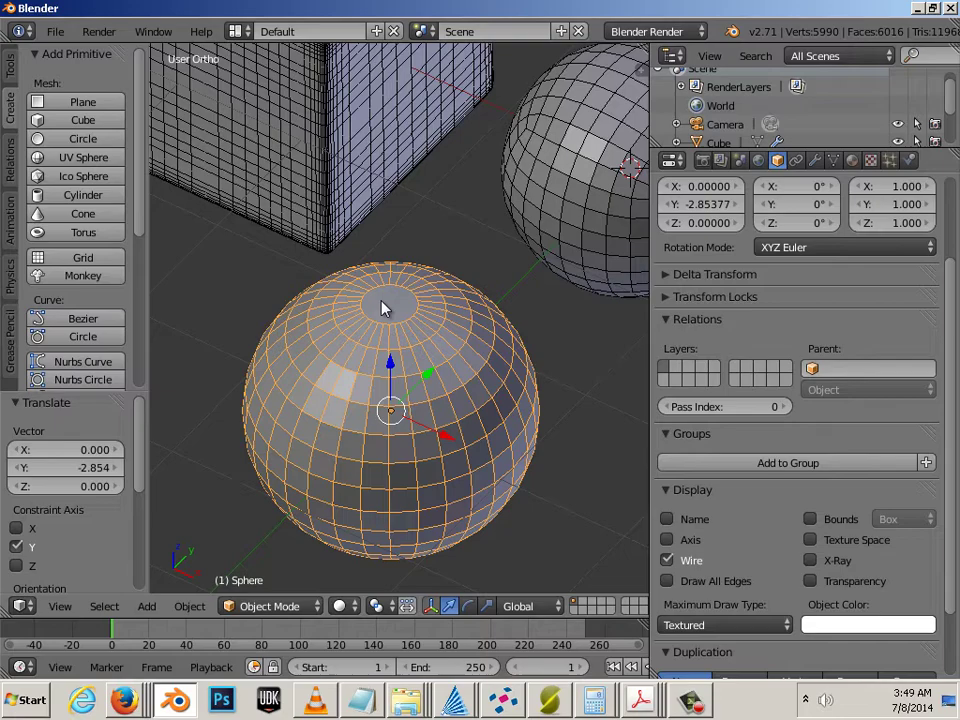
{"action": "scroll", "coordinate": [383, 309], "scroll_direction": "down", "scroll_amount": 2}
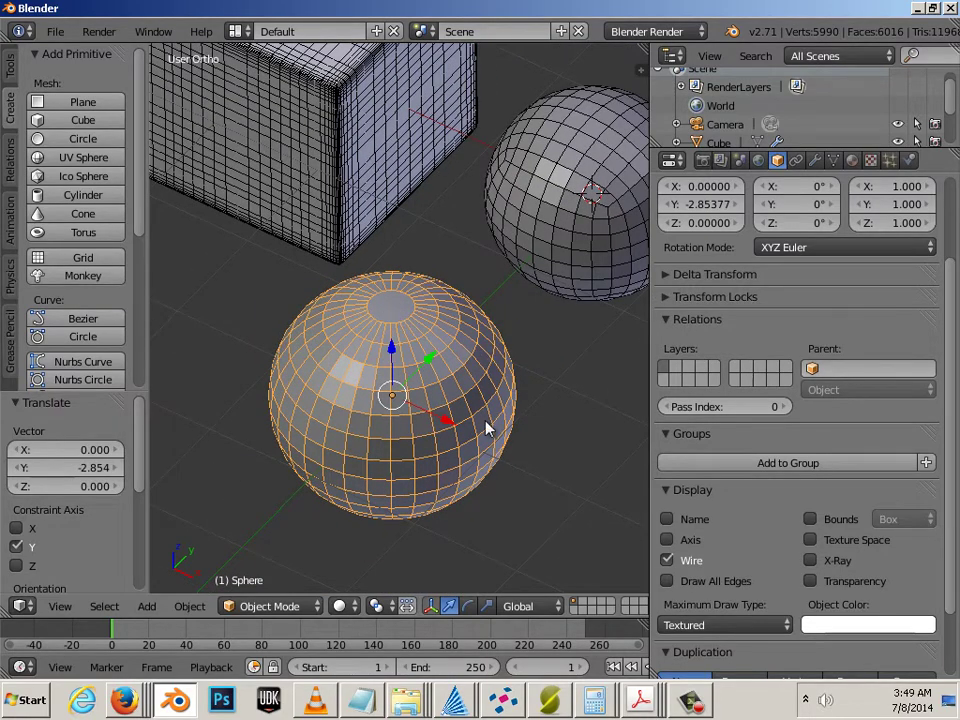
{"action": "middle_click_drag", "start_coordinate": [485, 428], "coordinate": [538, 281]}
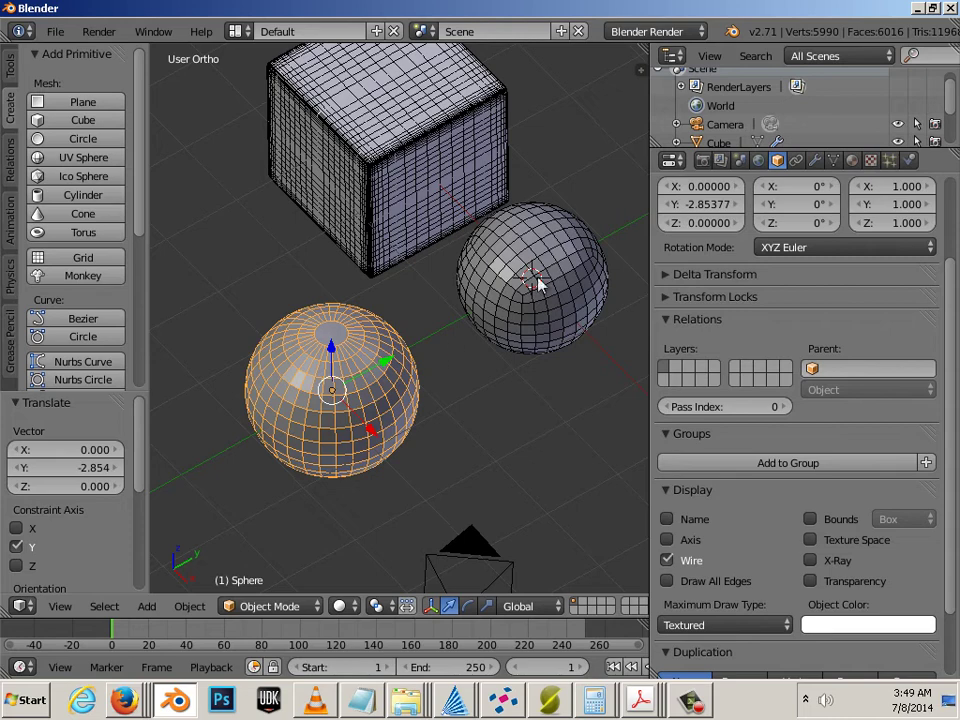
{"action": "right_click", "coordinate": [813, 165]}
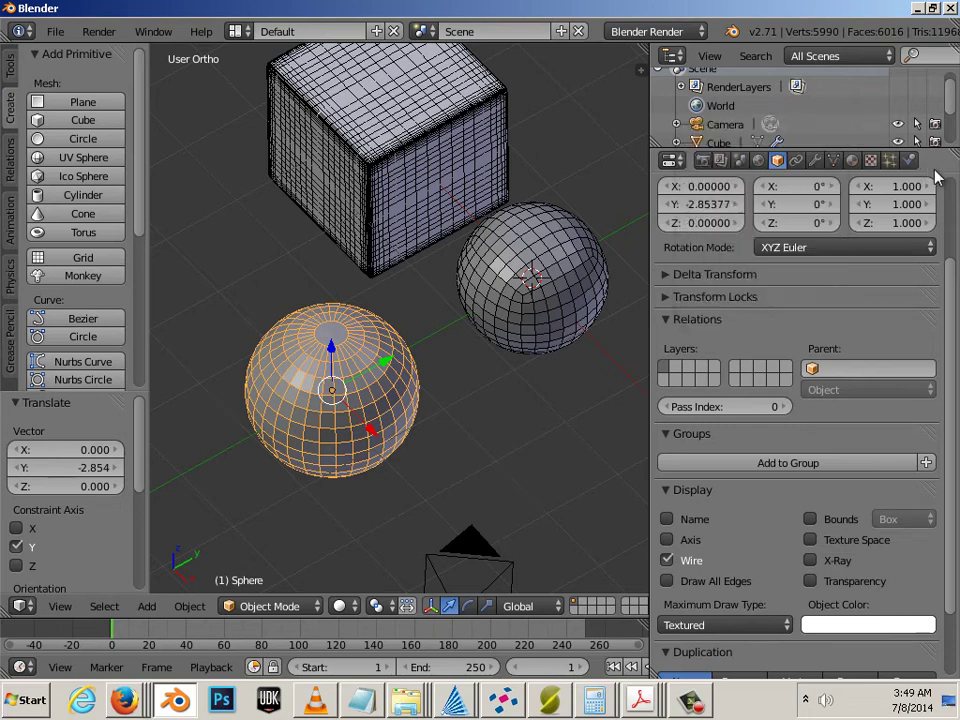
Give the UV sphere a Multiresolution modifier at level 1, then select Cube.001.
{"action": "left_click", "coordinate": [815, 161]}
{"action": "left_click", "coordinate": [785, 230]}
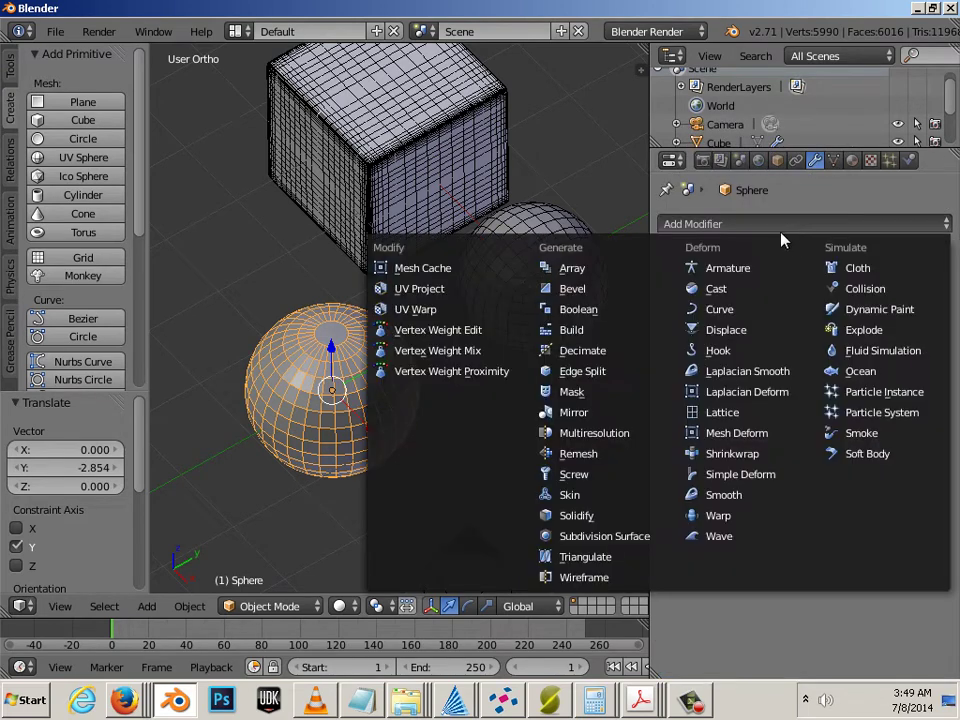
{"action": "left_click", "coordinate": [620, 433]}
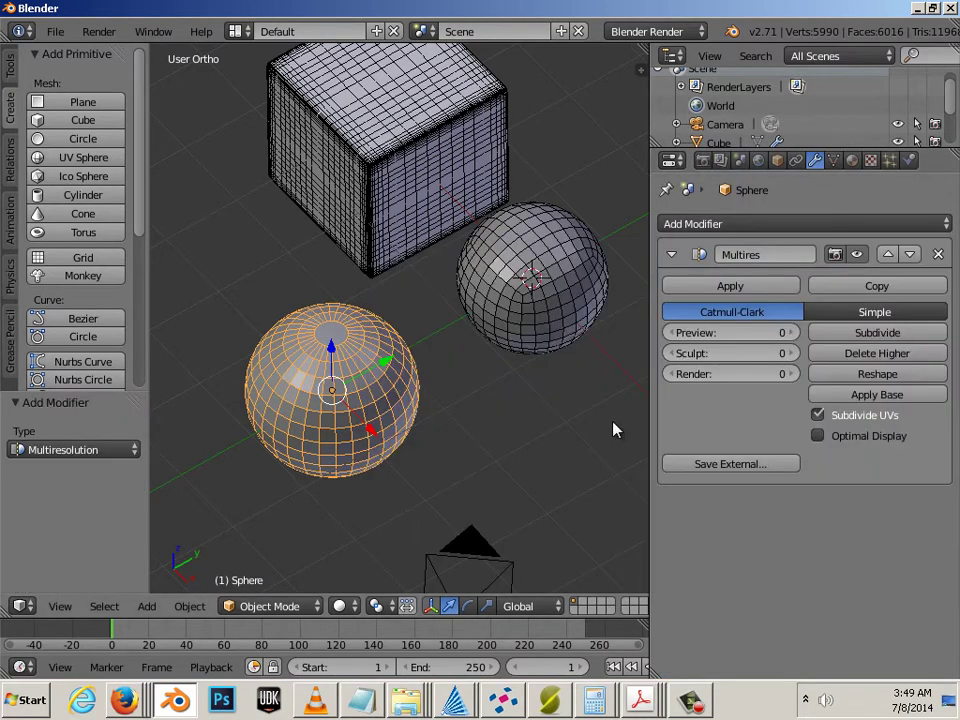
{"action": "left_click", "coordinate": [878, 335]}
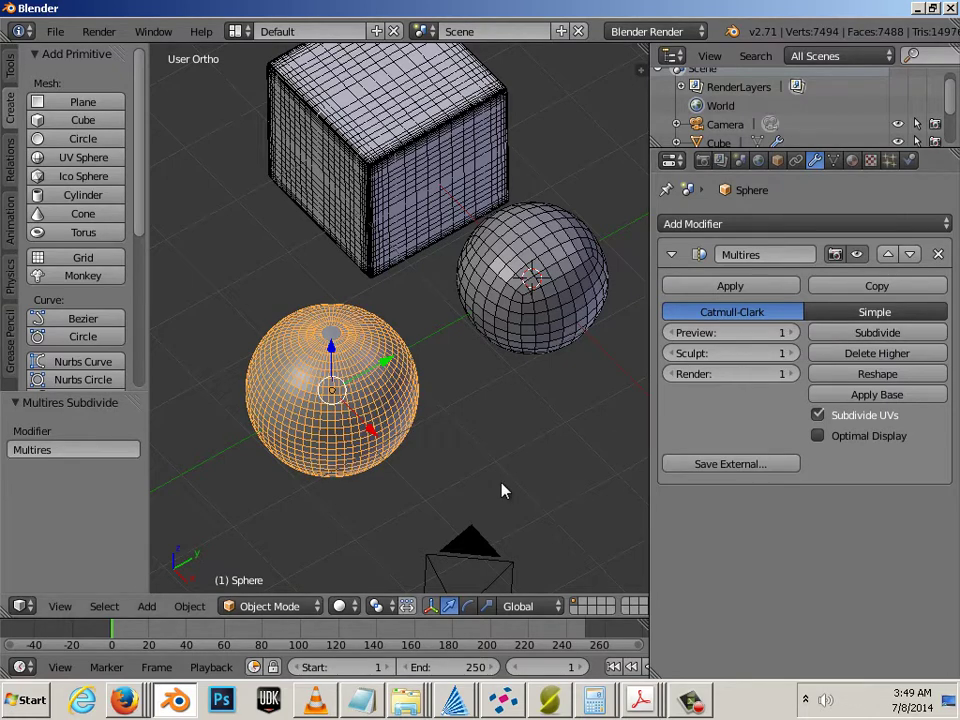
{"action": "key", "text": "a"}
{"action": "right_click", "coordinate": [420, 438]}
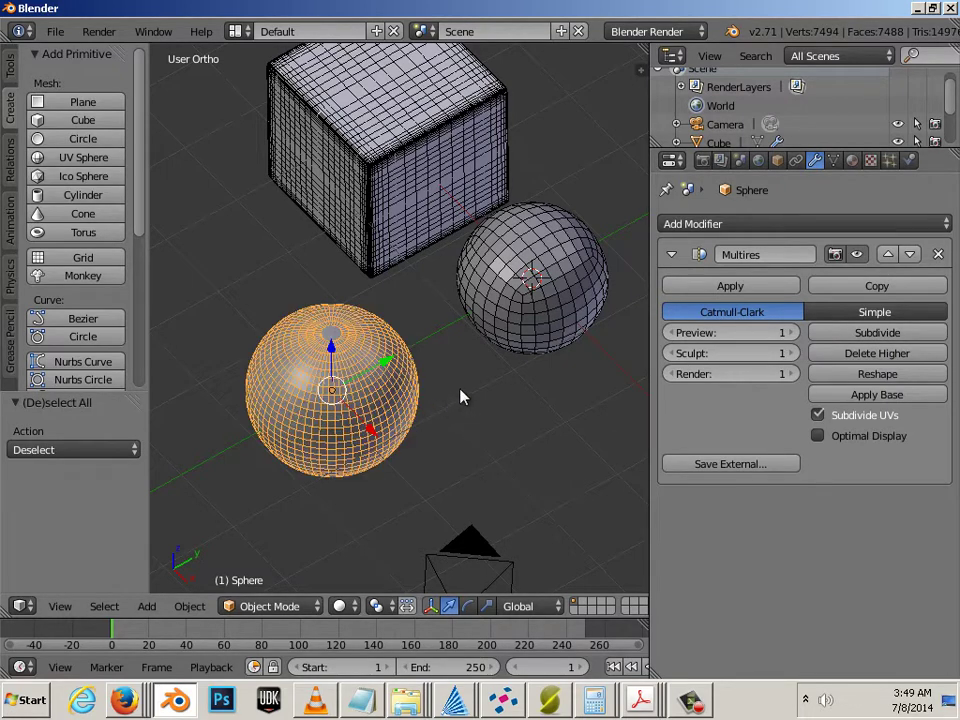
{"action": "right_click", "coordinate": [527, 334]}
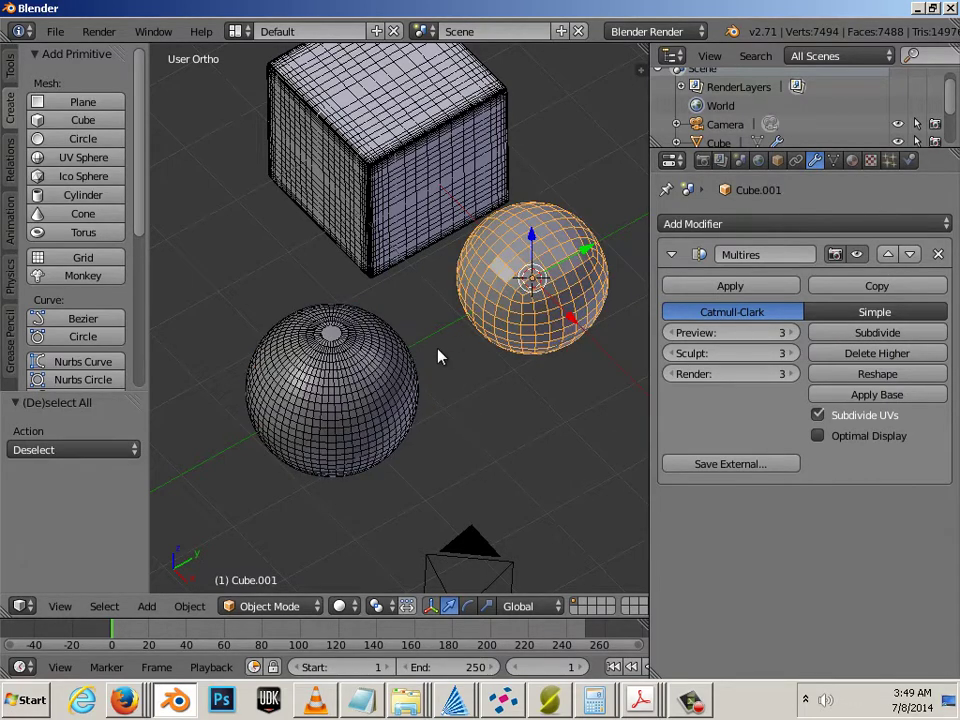
Enter Sculpt Mode on Cube.001 and dent the lower part of the sphere.
{"action": "left_click", "coordinate": [272, 605]}
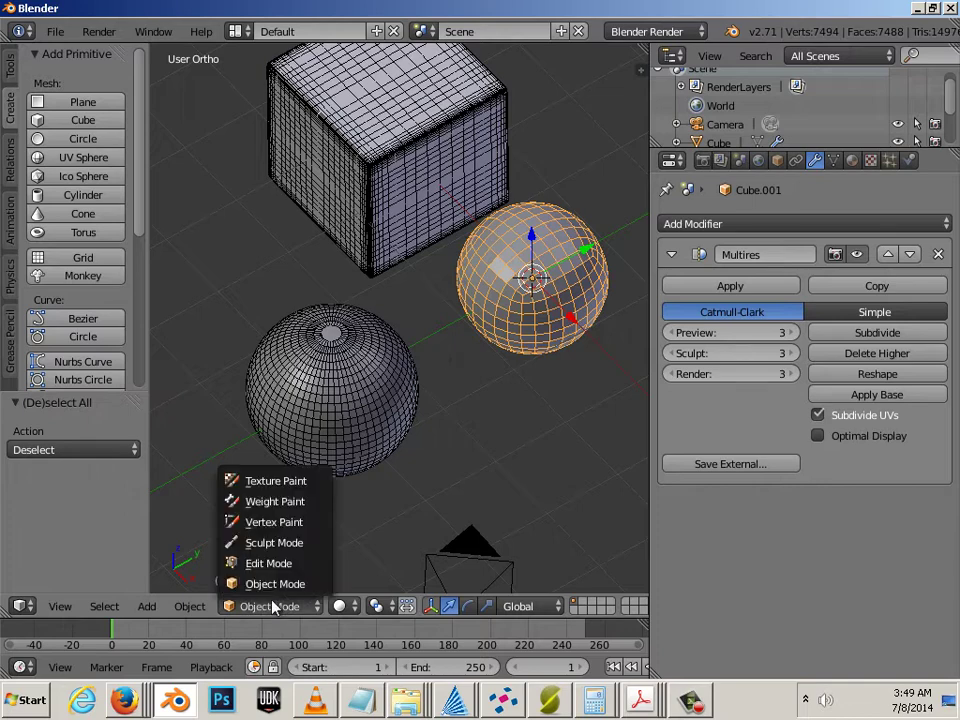
{"action": "left_click", "coordinate": [263, 549]}
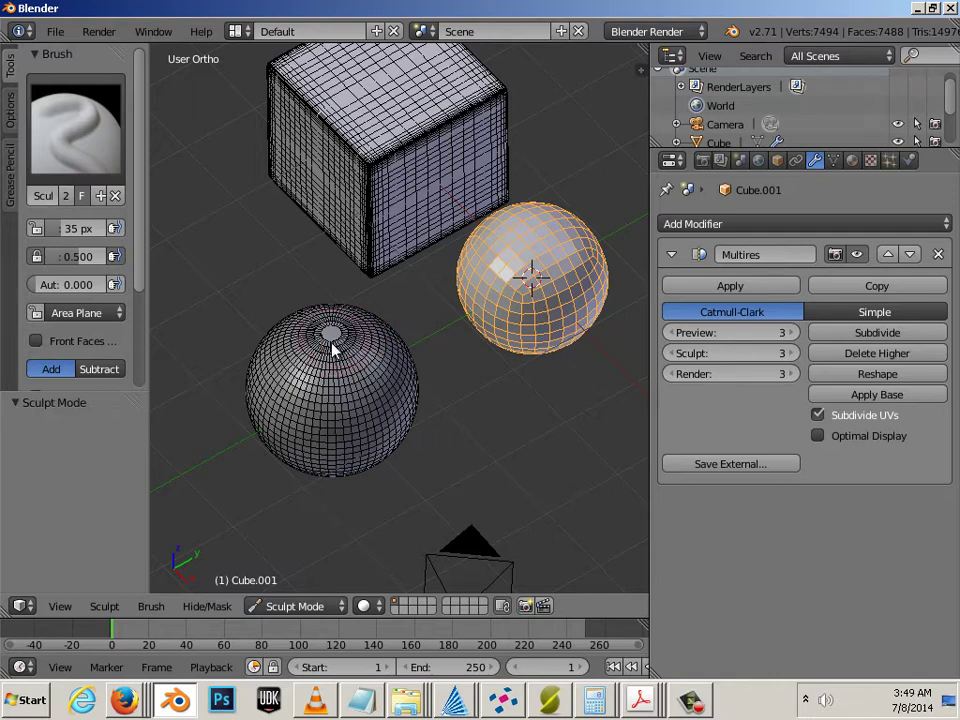
{"action": "scroll", "coordinate": [332, 343], "scroll_direction": "up", "scroll_amount": 2}
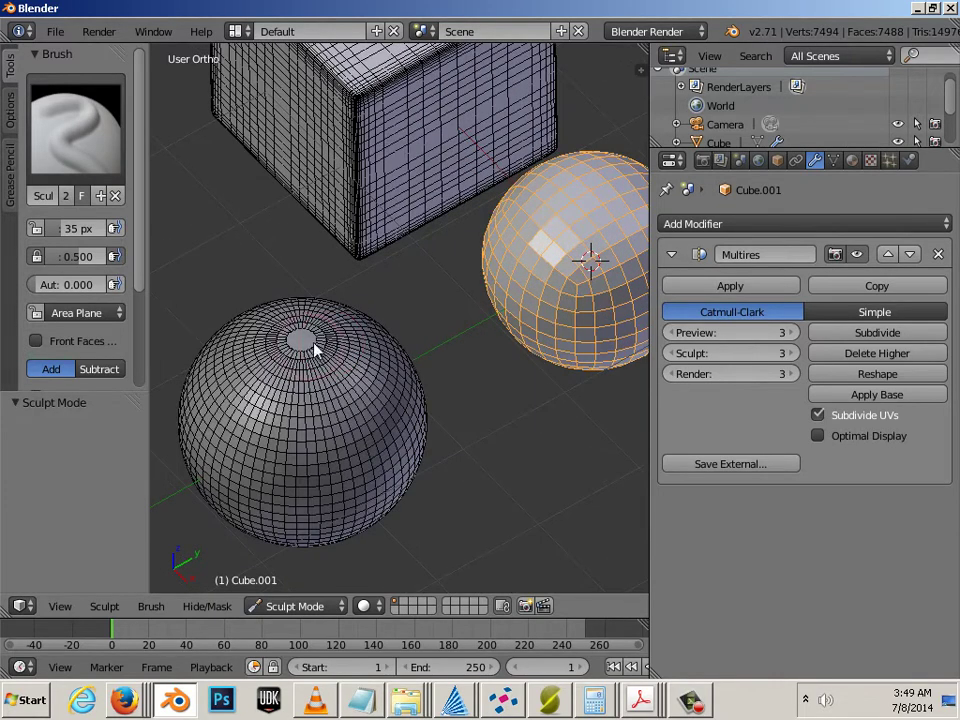
{"action": "middle_click_drag", "start_coordinate": [535, 225], "coordinate": [418, 338], "text": "shift"}
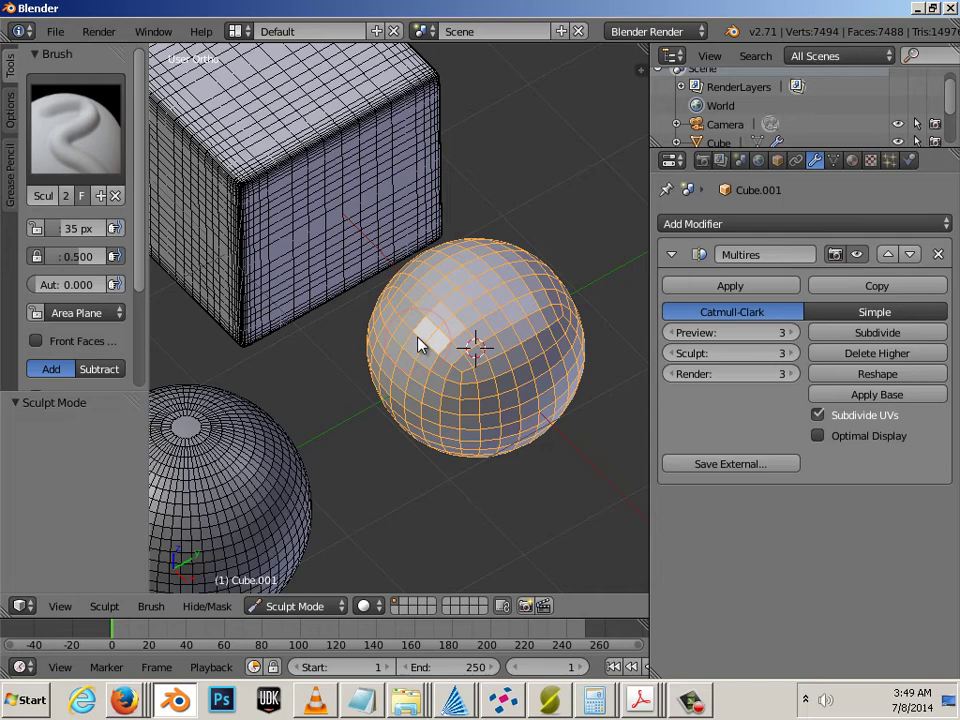
{"action": "mouse_move", "coordinate": [499, 346]}
{"action": "left_mouse_down"}
{"action": "mouse_move", "coordinate": [490, 378]}
{"action": "mouse_move", "coordinate": [458, 382]}
{"action": "mouse_move", "coordinate": [482, 429]}
{"action": "mouse_move", "coordinate": [477, 402]}
{"action": "mouse_move", "coordinate": [442, 416]}
{"action": "mouse_move", "coordinate": [443, 404]}
{"action": "mouse_move", "coordinate": [467, 374]}
{"action": "mouse_move", "coordinate": [491, 392]}
{"action": "mouse_move", "coordinate": [470, 397]}
{"action": "mouse_move", "coordinate": [486, 420]}
{"action": "mouse_move", "coordinate": [466, 455]}
{"action": "mouse_move", "coordinate": [432, 401]}
{"action": "mouse_move", "coordinate": [429, 446]}
{"action": "mouse_move", "coordinate": [397, 389]}
{"action": "mouse_move", "coordinate": [470, 341]}
{"action": "mouse_move", "coordinate": [457, 359]}
{"action": "mouse_move", "coordinate": [441, 311]}
{"action": "mouse_move", "coordinate": [452, 332]}
{"action": "mouse_move", "coordinate": [483, 329]}
{"action": "mouse_move", "coordinate": [460, 339]}
{"action": "mouse_move", "coordinate": [467, 324]}
{"action": "mouse_move", "coordinate": [458, 357]}
{"action": "mouse_move", "coordinate": [423, 362]}
{"action": "mouse_move", "coordinate": [485, 328]}
{"action": "mouse_move", "coordinate": [464, 413]}
{"action": "mouse_move", "coordinate": [523, 342]}
{"action": "mouse_move", "coordinate": [482, 441]}
{"action": "mouse_move", "coordinate": [495, 380]}
{"action": "mouse_move", "coordinate": [420, 425]}
{"action": "mouse_move", "coordinate": [505, 394]}
{"action": "mouse_move", "coordinate": [522, 339]}
{"action": "mouse_move", "coordinate": [472, 298]}
{"action": "mouse_move", "coordinate": [455, 339]}
{"action": "mouse_move", "coordinate": [482, 404]}
{"action": "mouse_move", "coordinate": [429, 400]}
{"action": "mouse_move", "coordinate": [502, 432]}
{"action": "mouse_move", "coordinate": [472, 447]}
{"action": "mouse_move", "coordinate": [470, 400]}
{"action": "left_mouse_up"}
Enlarge the brush to 51 px and bulge out the sphere's upper-left side.
{"action": "key", "text": "bracketright"}
{"action": "key", "text": "f"}
{"action": "left_click", "coordinate": [476, 343]}
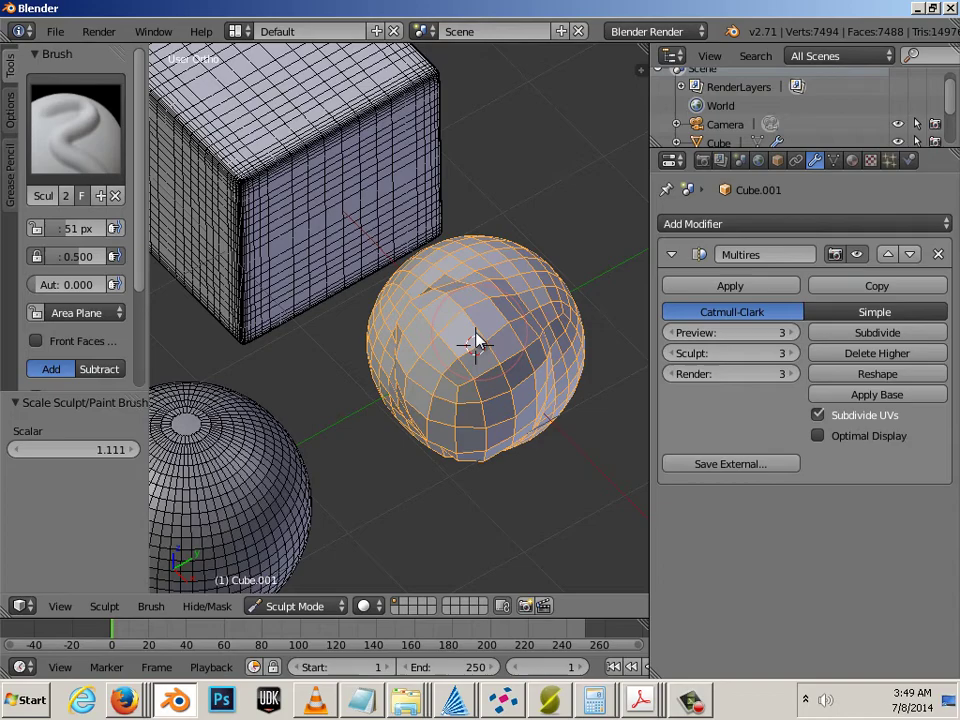
{"action": "middle_click_drag", "start_coordinate": [519, 510], "coordinate": [472, 332]}
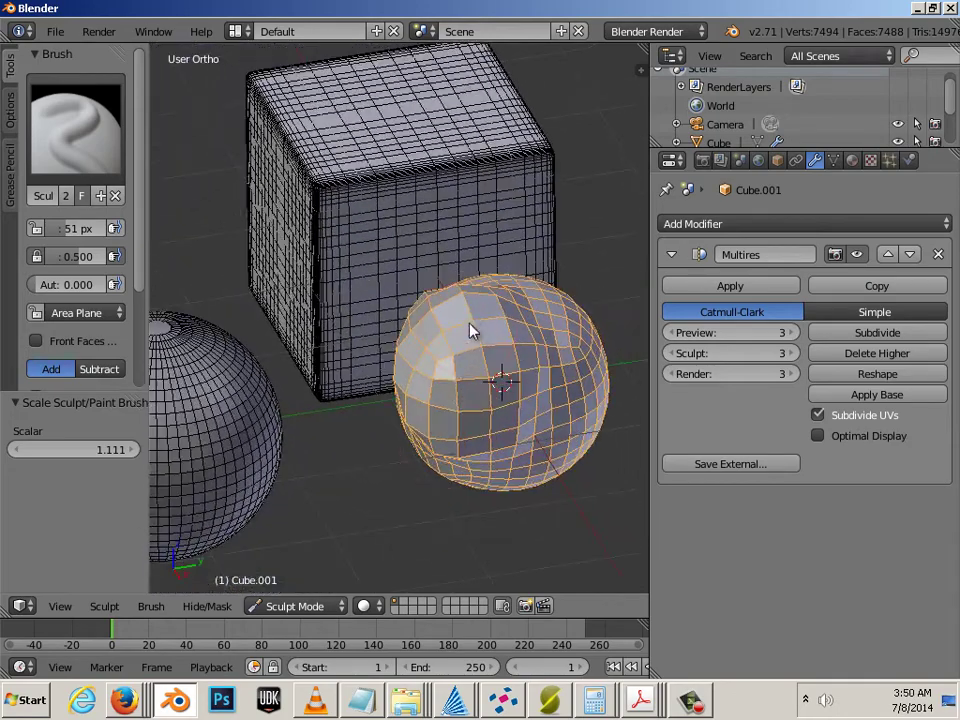
{"action": "mouse_move", "coordinate": [475, 438]}
{"action": "left_mouse_down"}
{"action": "mouse_move", "coordinate": [449, 356]}
{"action": "mouse_move", "coordinate": [448, 304]}
{"action": "mouse_move", "coordinate": [456, 351]}
{"action": "mouse_move", "coordinate": [430, 425]}
{"action": "mouse_move", "coordinate": [421, 371]}
{"action": "mouse_move", "coordinate": [456, 369]}
{"action": "mouse_move", "coordinate": [533, 400]}
{"action": "mouse_move", "coordinate": [535, 387]}
{"action": "mouse_move", "coordinate": [493, 396]}
{"action": "left_mouse_up"}
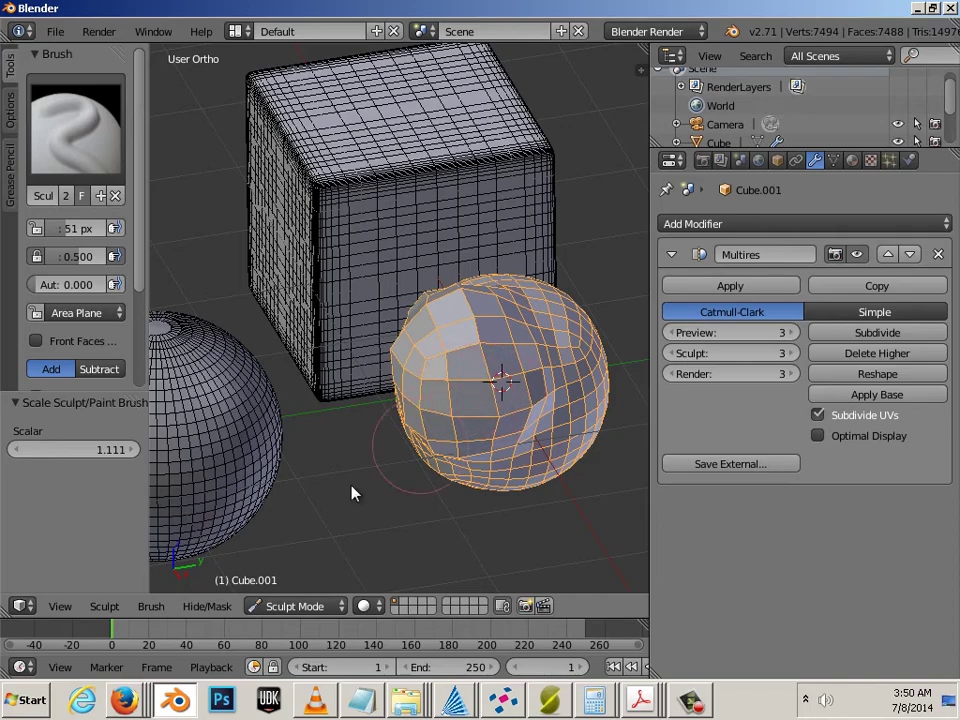
{"action": "mouse_move", "coordinate": [354, 495]}
{"action": "middle_mouse_down"}
{"action": "mouse_move", "coordinate": [476, 461]}
{"action": "mouse_move", "coordinate": [350, 448]}
{"action": "mouse_move", "coordinate": [452, 349]}
{"action": "middle_mouse_up"}
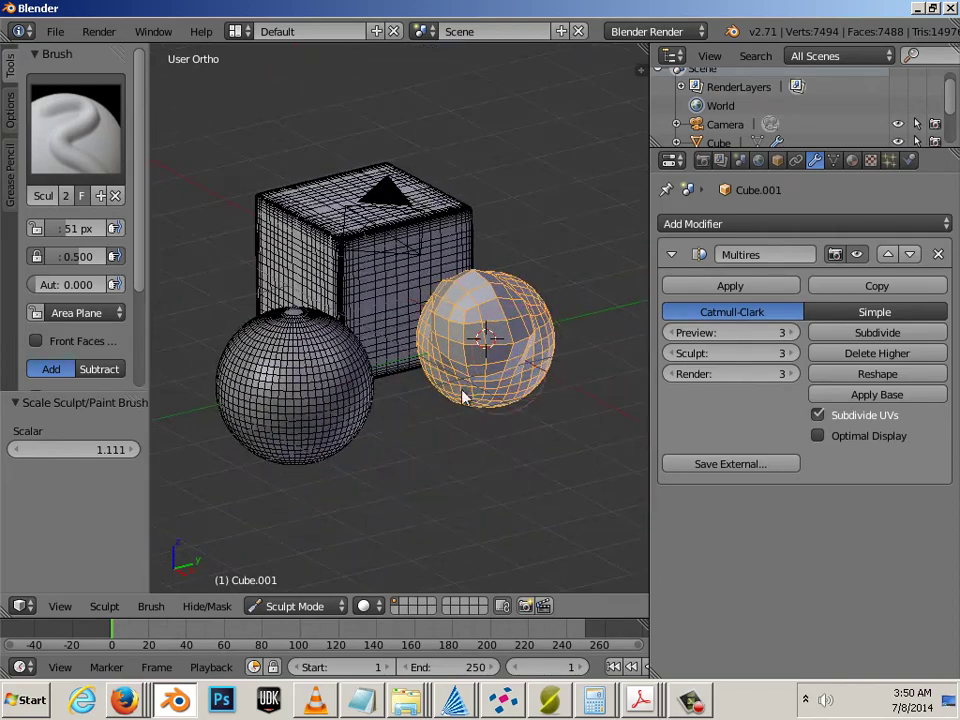
{"action": "middle_click_drag", "start_coordinate": [463, 394], "coordinate": [412, 443]}
{"action": "scroll", "coordinate": [412, 443], "scroll_direction": "up", "scroll_amount": 3}
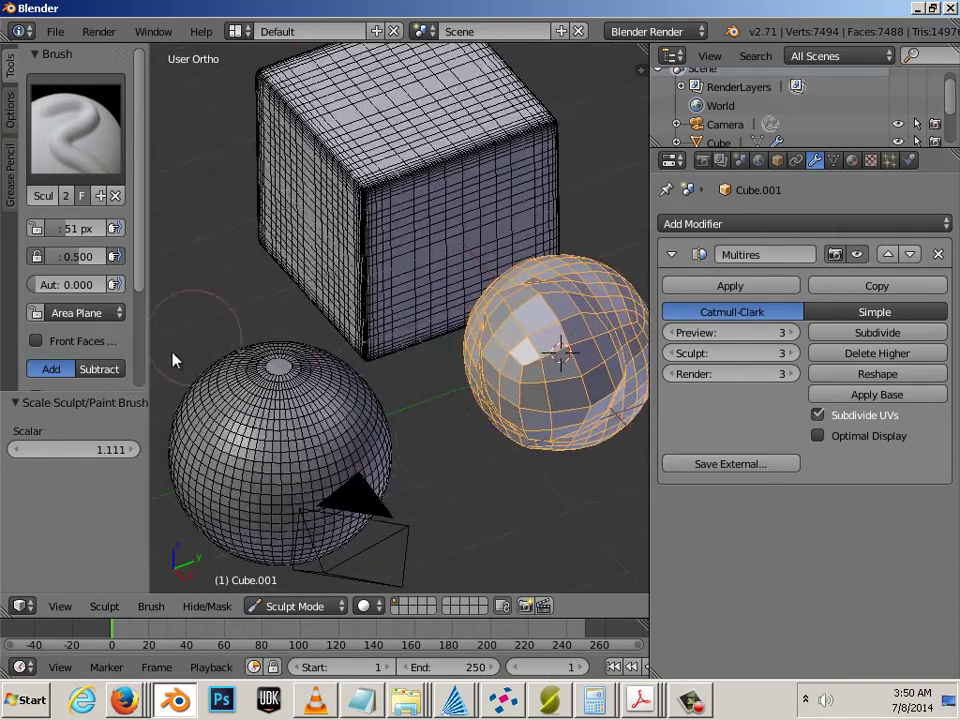
Select the UV sphere in Object Mode and return to Sculpt Mode.
{"action": "left_click", "coordinate": [256, 607]}
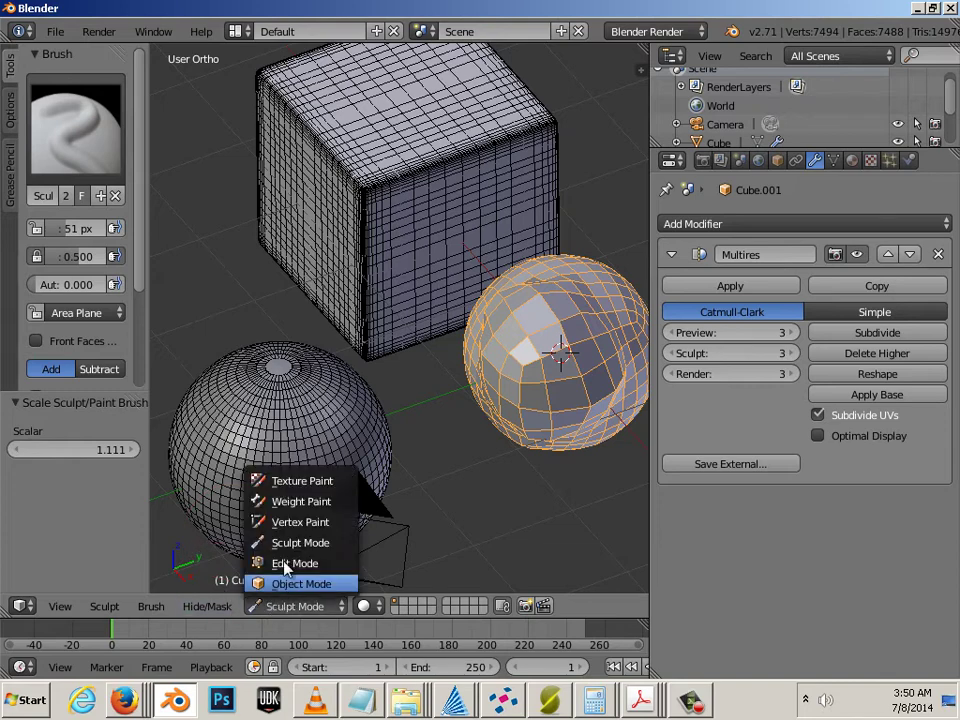
{"action": "left_click", "coordinate": [300, 581]}
{"action": "right_click", "coordinate": [270, 405]}
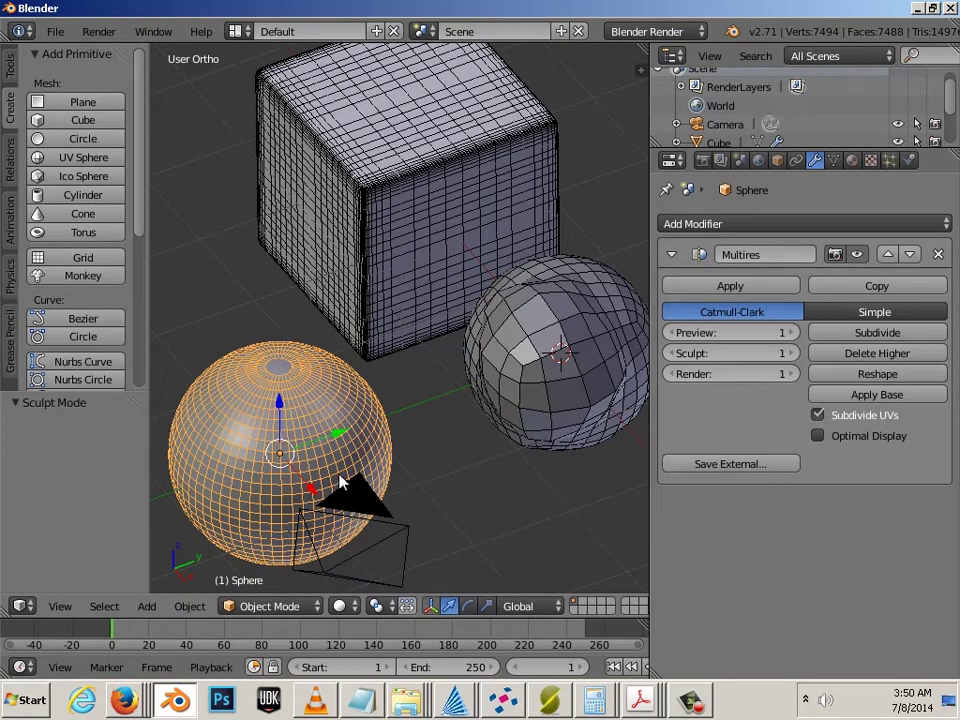
{"action": "left_click", "coordinate": [264, 606]}
{"action": "left_click", "coordinate": [274, 542]}
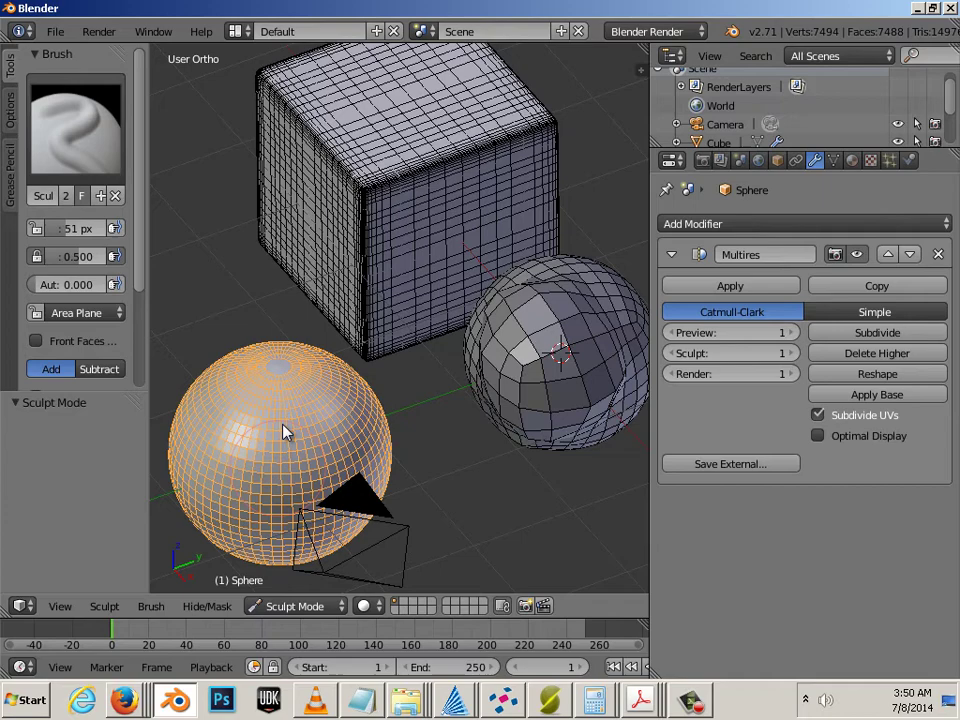
Sculpt a pointed bump with a stepped ridge ring around the UV sphere's top pole.
{"action": "mouse_move", "coordinate": [300, 368]}
{"action": "left_mouse_down"}
{"action": "mouse_move", "coordinate": [279, 369]}
{"action": "mouse_move", "coordinate": [276, 358]}
{"action": "mouse_move", "coordinate": [306, 407]}
{"action": "mouse_move", "coordinate": [279, 414]}
{"action": "mouse_move", "coordinate": [272, 403]}
{"action": "left_mouse_up"}
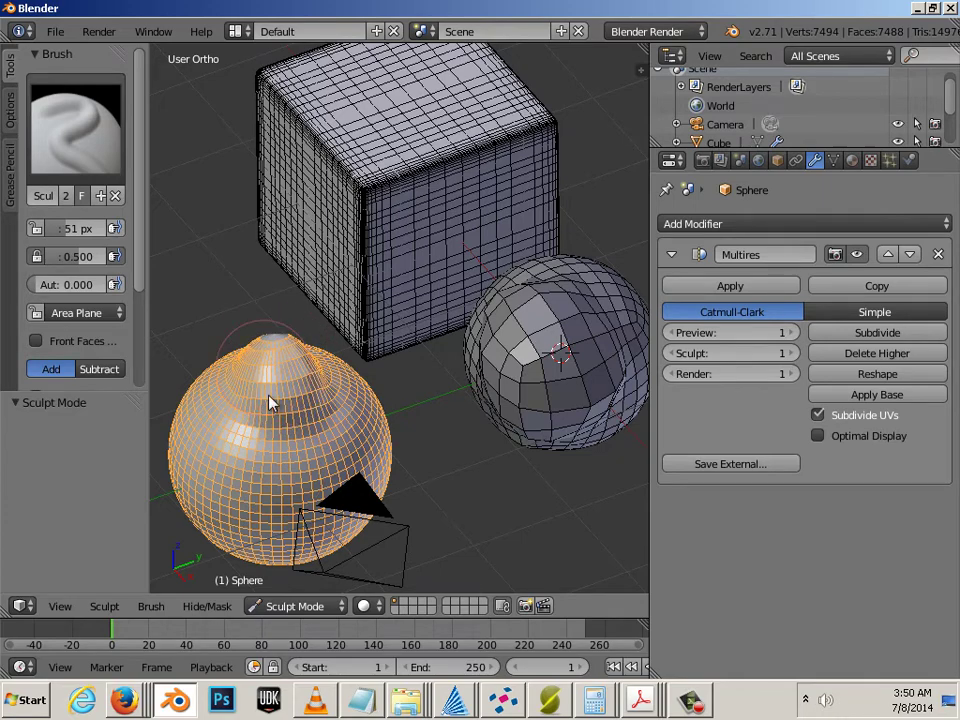
{"action": "middle_click_drag", "start_coordinate": [272, 403], "coordinate": [283, 452]}
{"action": "mouse_move", "coordinate": [283, 452]}
{"action": "left_mouse_down"}
{"action": "mouse_move", "coordinate": [309, 490]}
{"action": "mouse_move", "coordinate": [269, 455]}
{"action": "mouse_move", "coordinate": [273, 477]}
{"action": "mouse_move", "coordinate": [233, 444]}
{"action": "mouse_move", "coordinate": [283, 428]}
{"action": "mouse_move", "coordinate": [305, 444]}
{"action": "mouse_move", "coordinate": [279, 478]}
{"action": "left_mouse_up"}
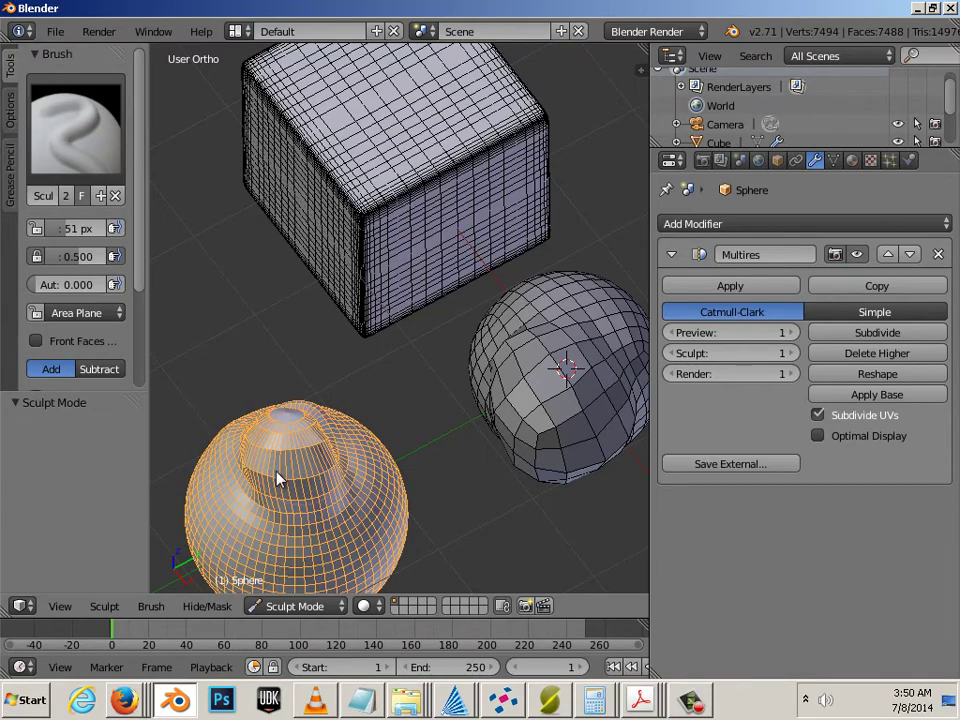
{"action": "mouse_move", "coordinate": [279, 478]}
{"action": "middle_mouse_down"}
{"action": "mouse_move", "coordinate": [420, 469]}
{"action": "mouse_move", "coordinate": [313, 385]}
{"action": "mouse_move", "coordinate": [420, 388]}
{"action": "middle_mouse_up"}
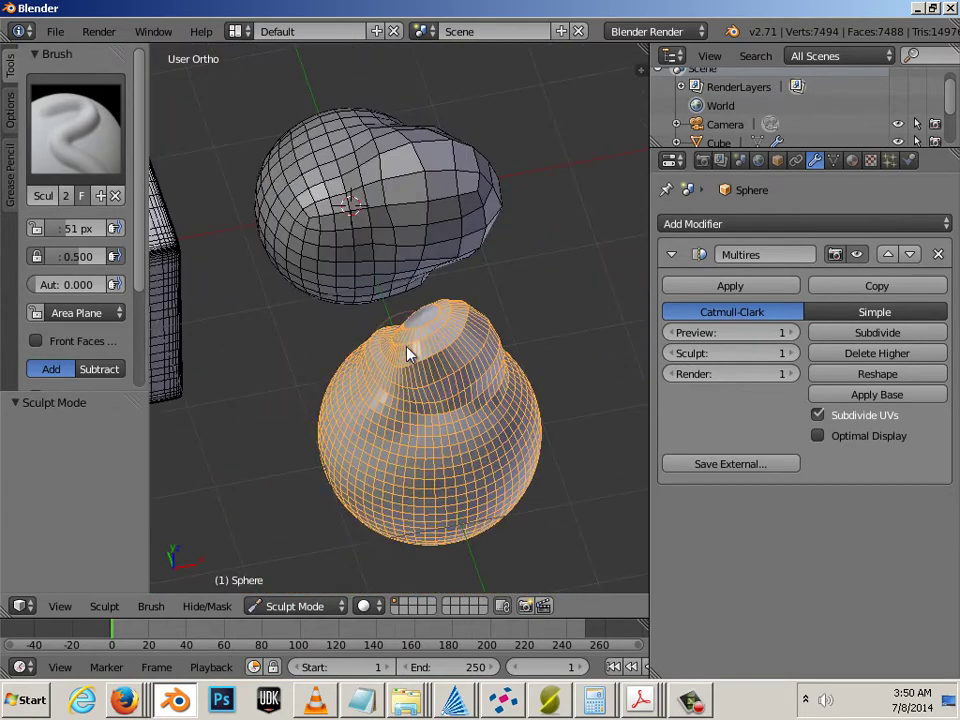
{"action": "scroll", "coordinate": [420, 395], "scroll_direction": "up", "scroll_amount": 5}
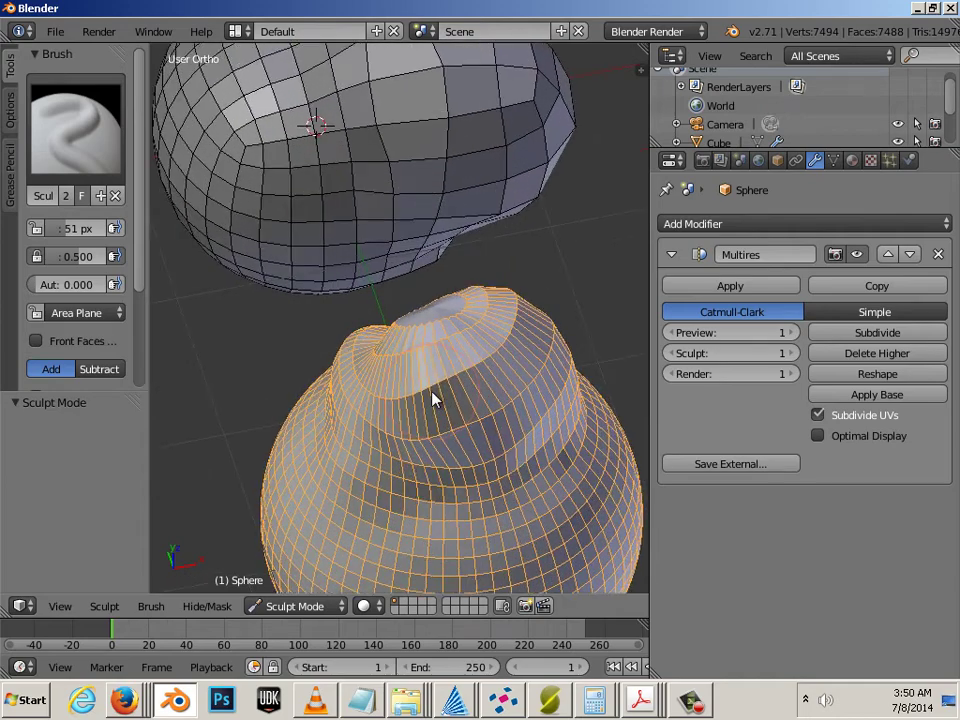
{"action": "middle_click_drag", "start_coordinate": [420, 258], "coordinate": [426, 279]}
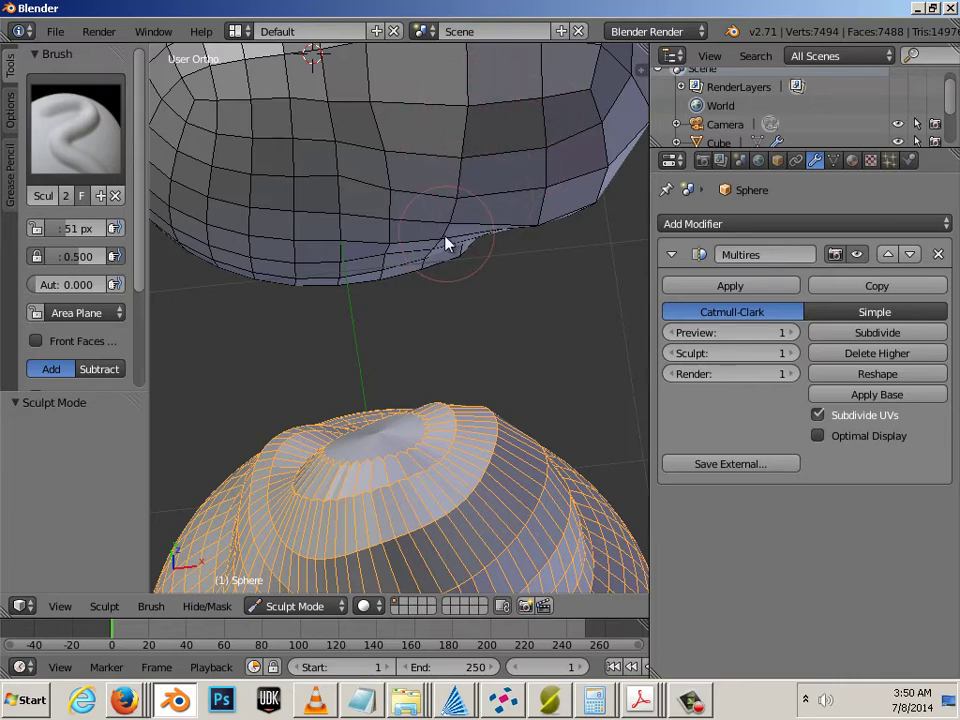
{"action": "mouse_move", "coordinate": [465, 306]}
{"action": "middle_mouse_down"}
{"action": "mouse_move", "coordinate": [500, 344]}
{"action": "mouse_move", "coordinate": [311, 336]}
{"action": "mouse_move", "coordinate": [447, 304]}
{"action": "middle_mouse_up"}
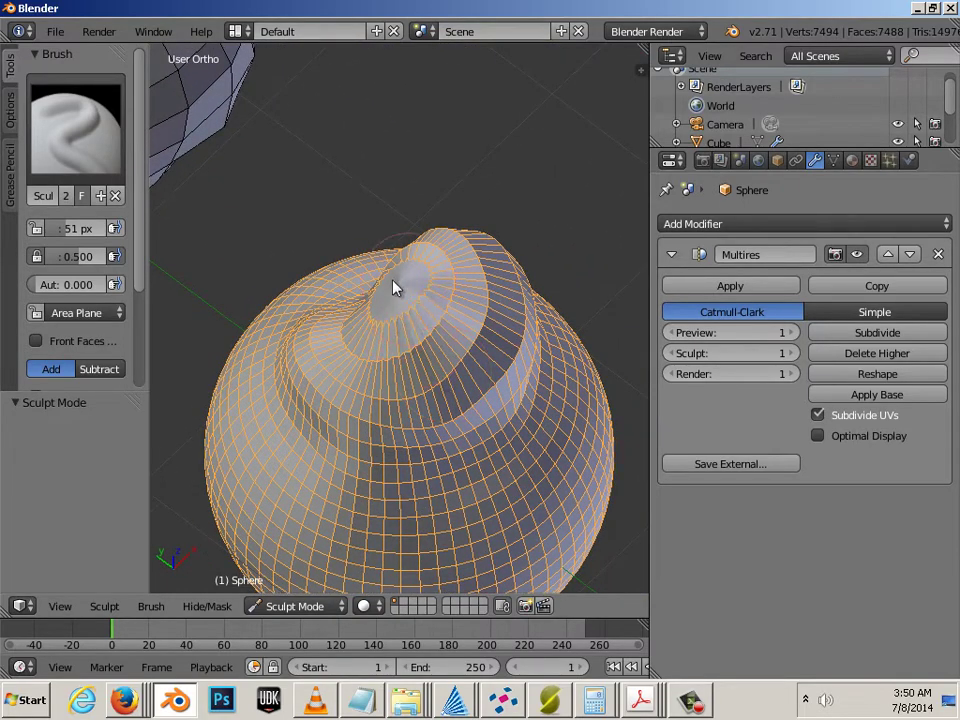
Raise and flatten the cone tip at the UV sphere's pole.
{"action": "mouse_move", "coordinate": [396, 300]}
{"action": "left_mouse_down"}
{"action": "mouse_move", "coordinate": [427, 295]}
{"action": "mouse_move", "coordinate": [390, 293]}
{"action": "mouse_move", "coordinate": [400, 306]}
{"action": "mouse_move", "coordinate": [384, 280]}
{"action": "mouse_move", "coordinate": [399, 279]}
{"action": "mouse_move", "coordinate": [390, 279]}
{"action": "mouse_move", "coordinate": [404, 296]}
{"action": "mouse_move", "coordinate": [364, 270]}
{"action": "left_mouse_up"}
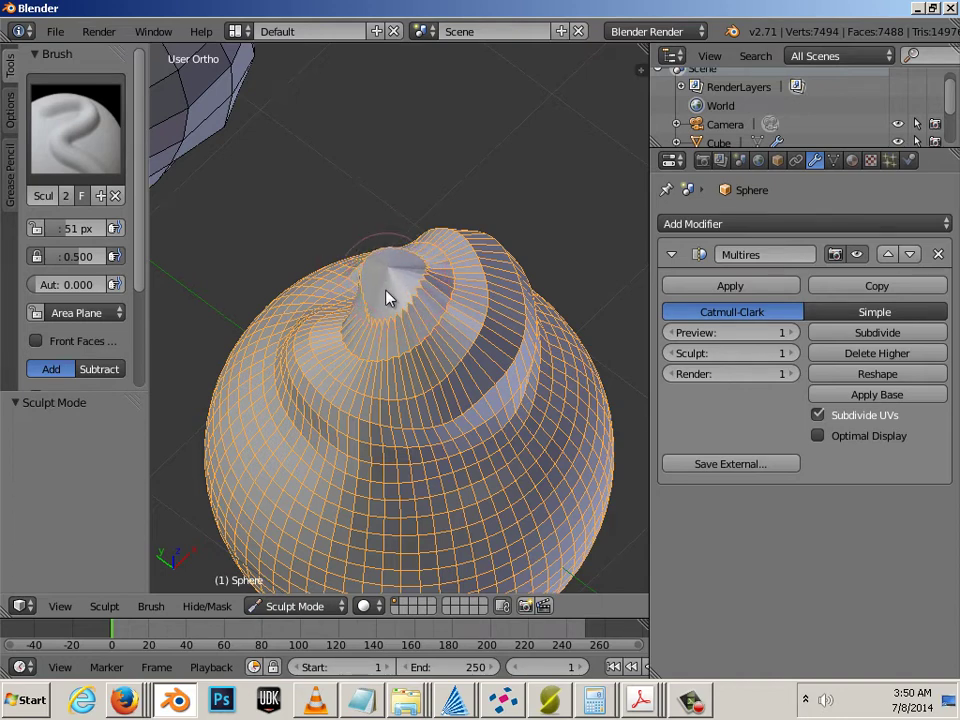
{"action": "left_click_drag", "start_coordinate": [400, 334], "coordinate": [397, 328]}
{"action": "scroll", "coordinate": [395, 325], "scroll_direction": "up", "scroll_amount": 6}
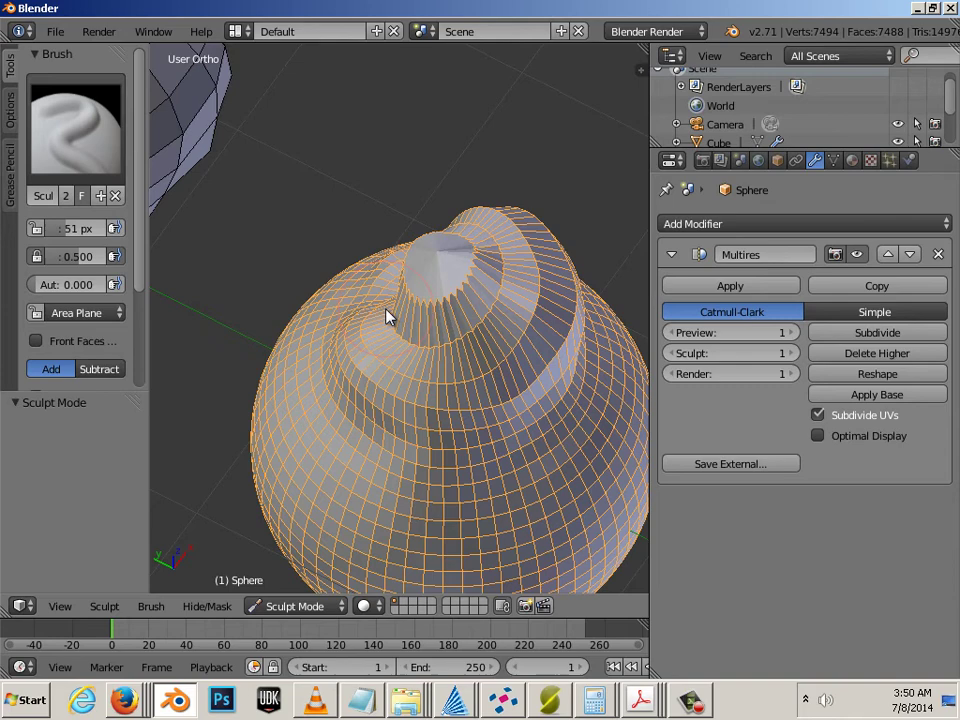
{"action": "left_click_drag", "start_coordinate": [374, 220], "coordinate": [385, 232]}
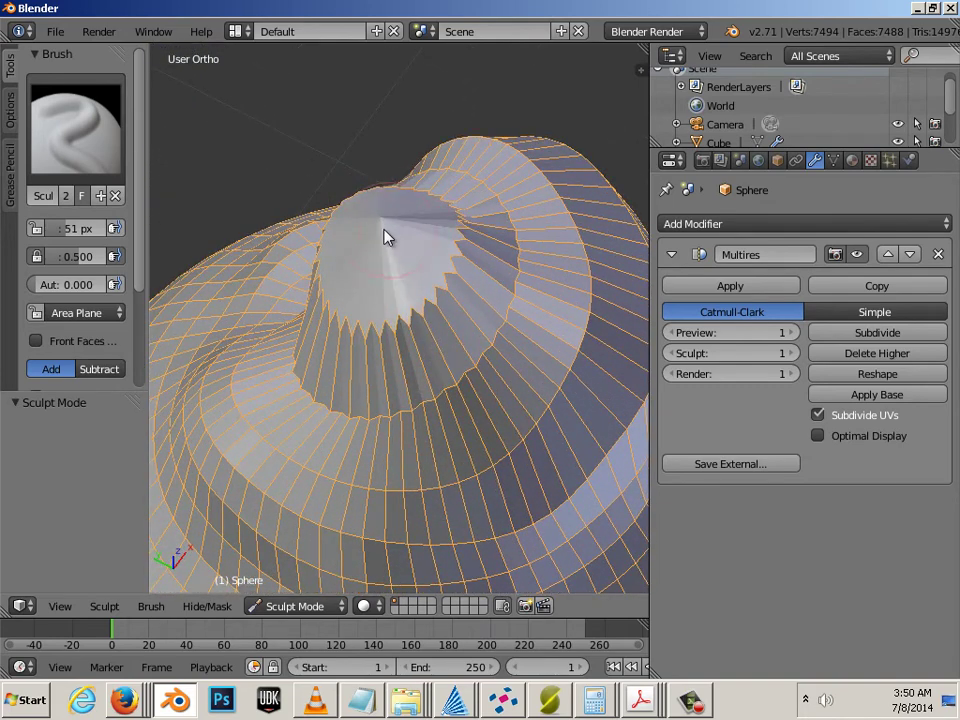
Undo the last sculpt stroke and return the UV sphere to Object Mode.
{"action": "key", "text": "ctrl+z"}
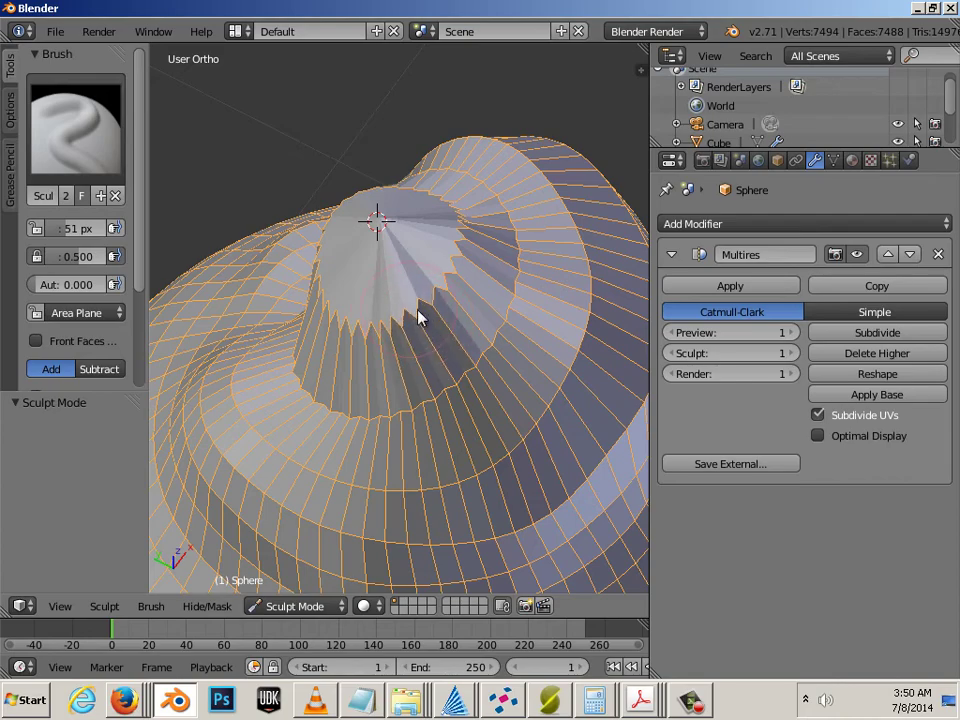
{"action": "scroll", "coordinate": [418, 317], "scroll_direction": "down", "scroll_amount": 8}
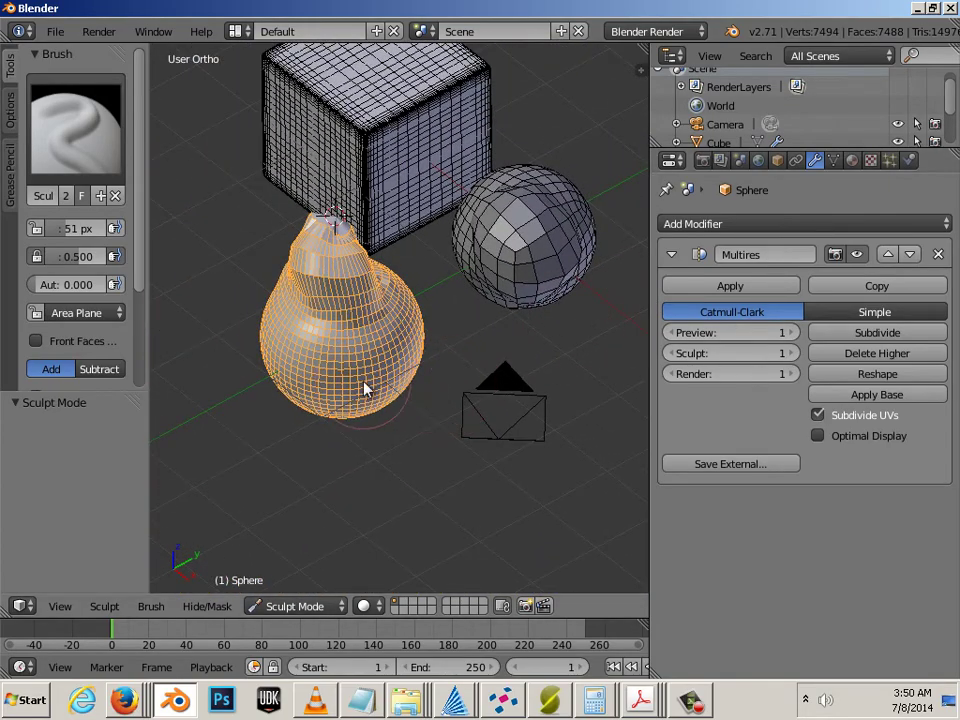
{"action": "left_click", "coordinate": [298, 606]}
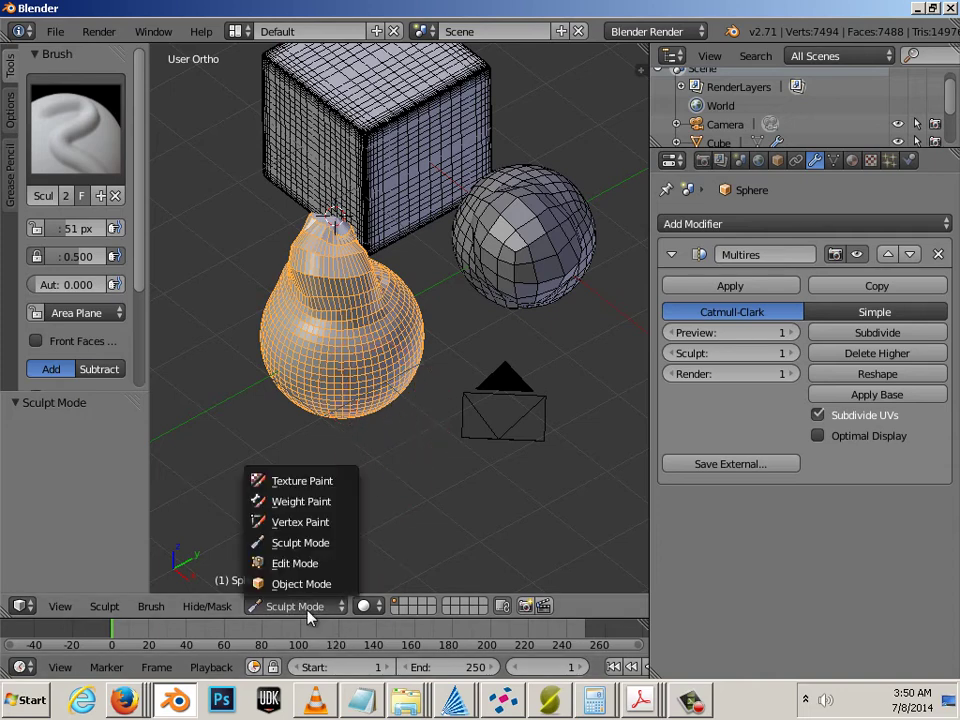
{"action": "left_click", "coordinate": [301, 584]}
Delete the pinched UV sphere from the scene.
{"action": "key", "text": "a"}
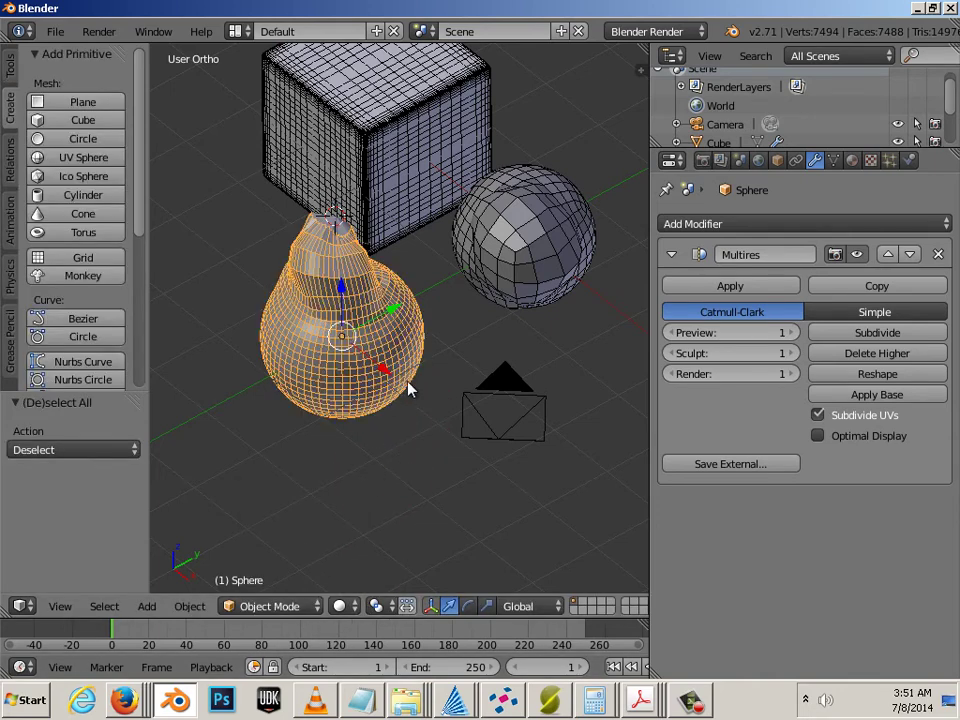
{"action": "key", "text": "x"}
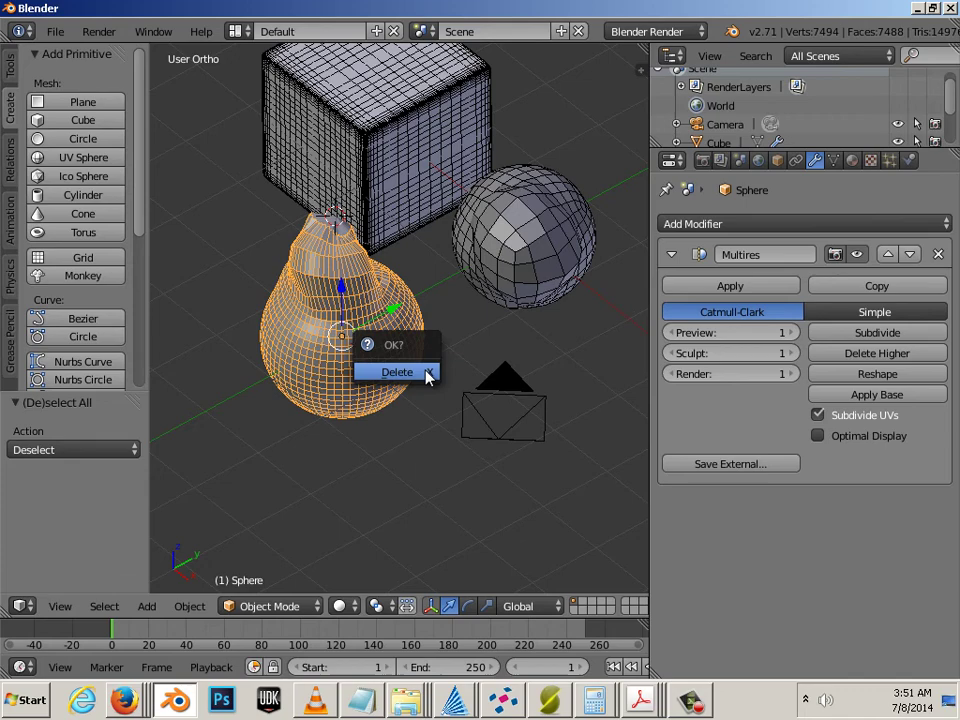
{"action": "left_click", "coordinate": [428, 375]}
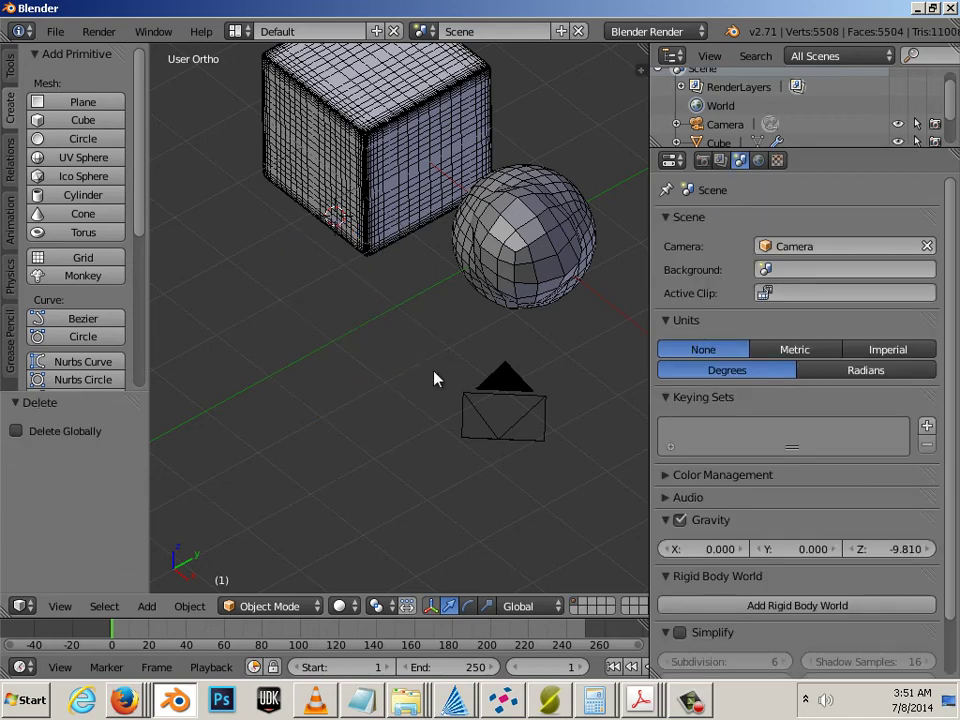
Select the sculpted Cube.001 and orbit around the remaining objects.
{"action": "right_click", "coordinate": [579, 246]}
{"action": "scroll", "coordinate": [470, 316], "scroll_direction": "down", "scroll_amount": 2}
{"action": "middle_click_drag", "start_coordinate": [464, 320], "coordinate": [464, 362]}
{"action": "middle_click_drag", "start_coordinate": [398, 380], "coordinate": [478, 415]}
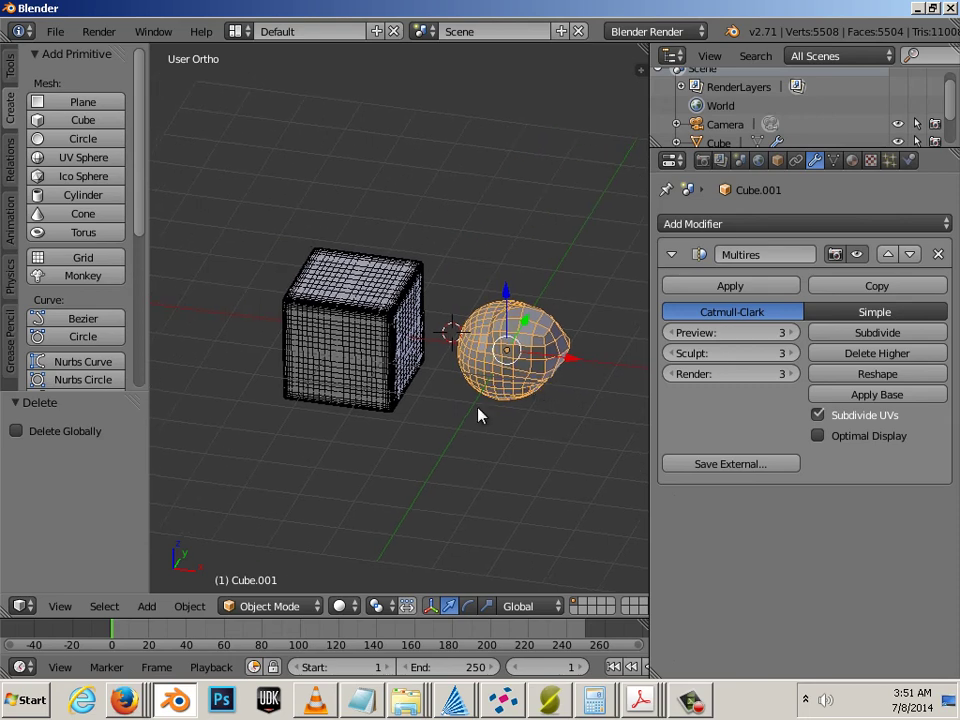